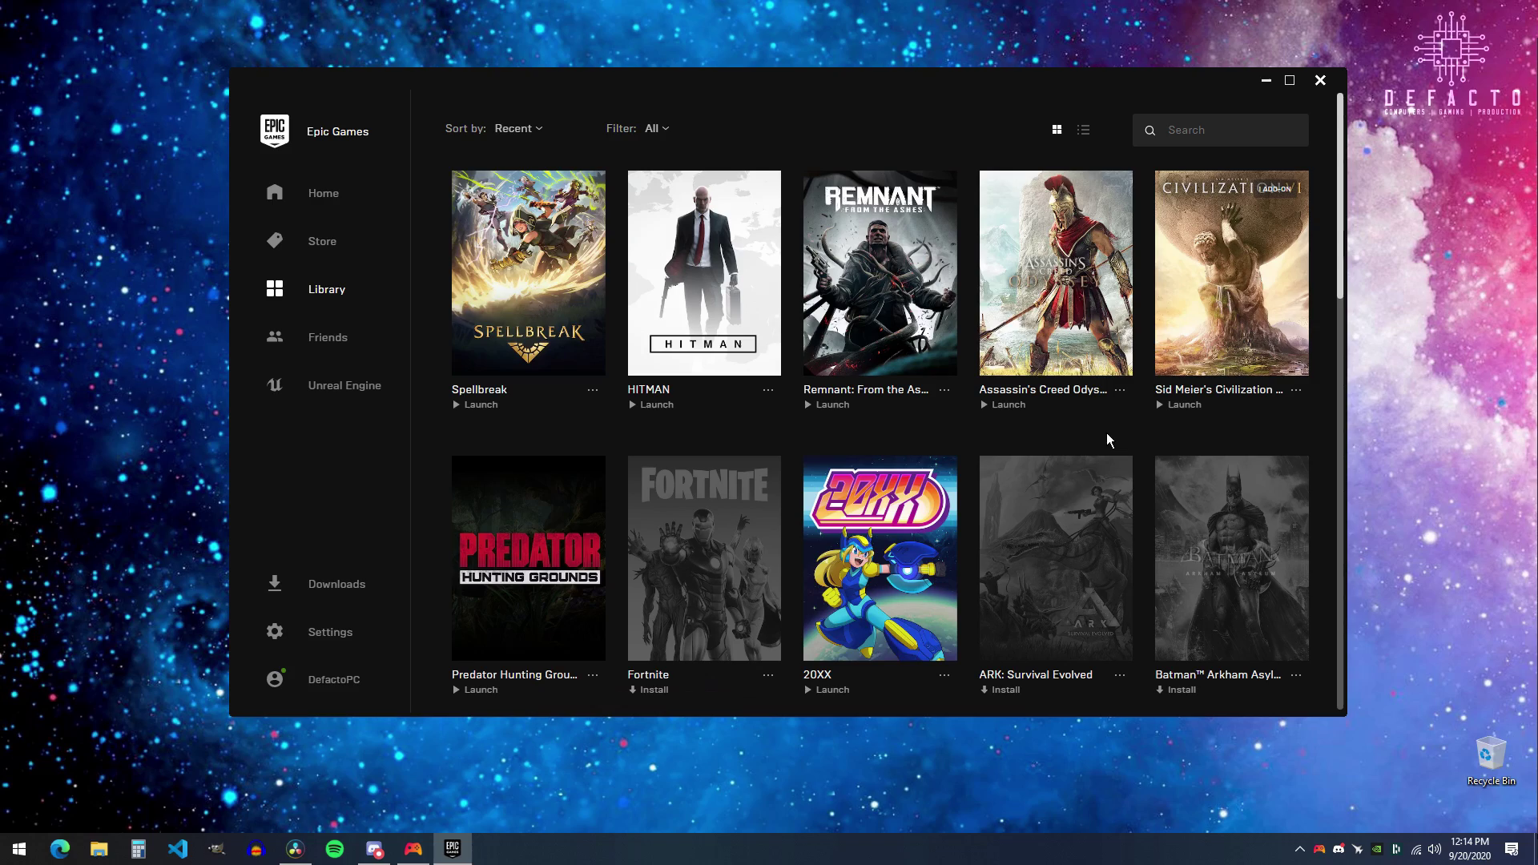
Step: Launch Assassin's Creed from the Epic Games Library
{"action": "left_click", "coordinate": [1016, 410]}
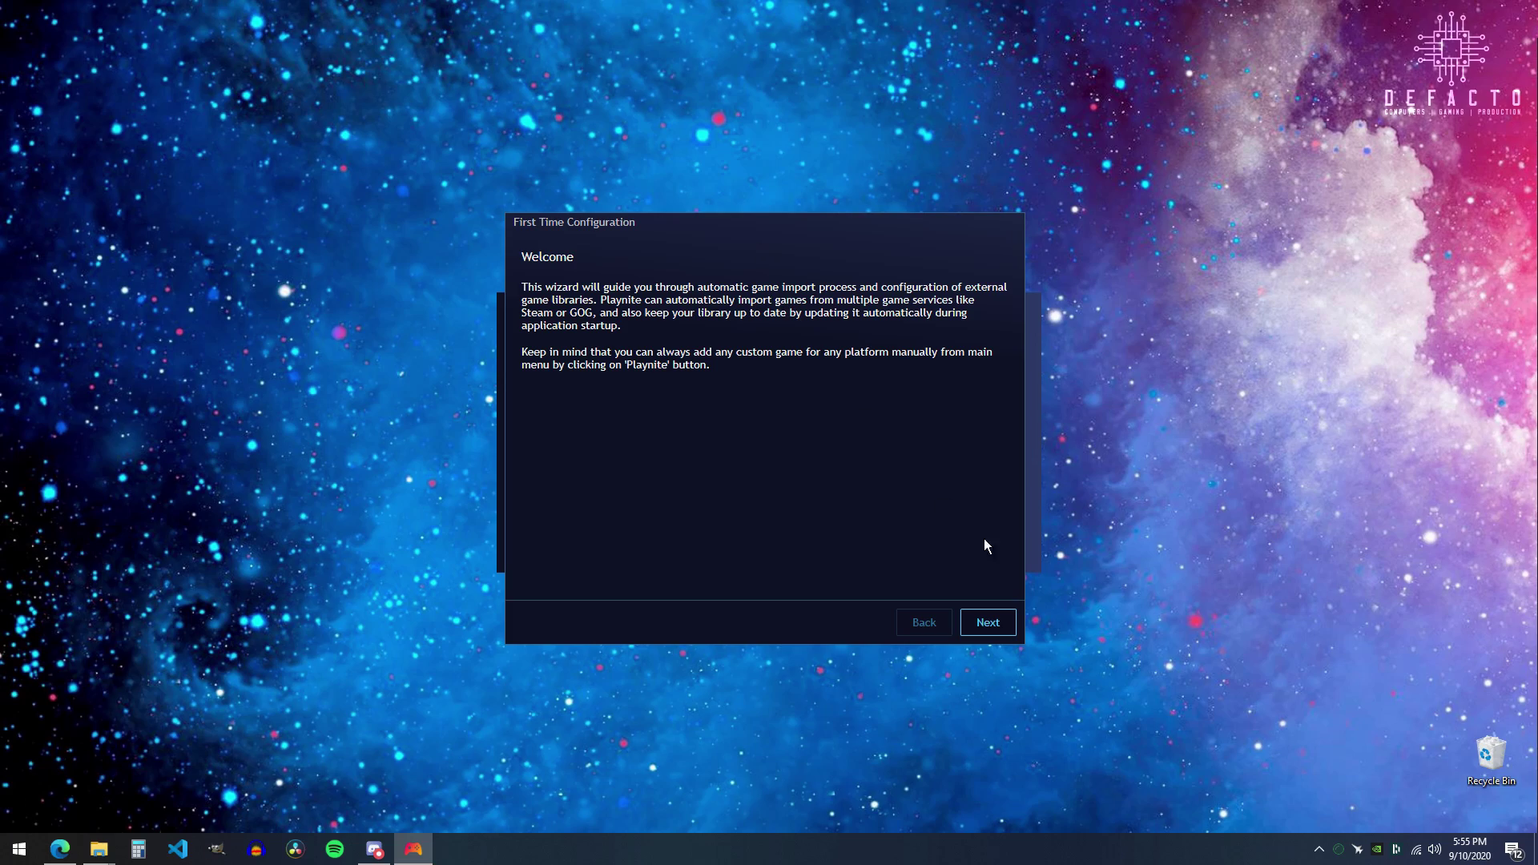
Step: Accept the chosen launcher integrations and start connecting the Battle.net account
{"action": "left_click", "coordinate": [997, 625]}
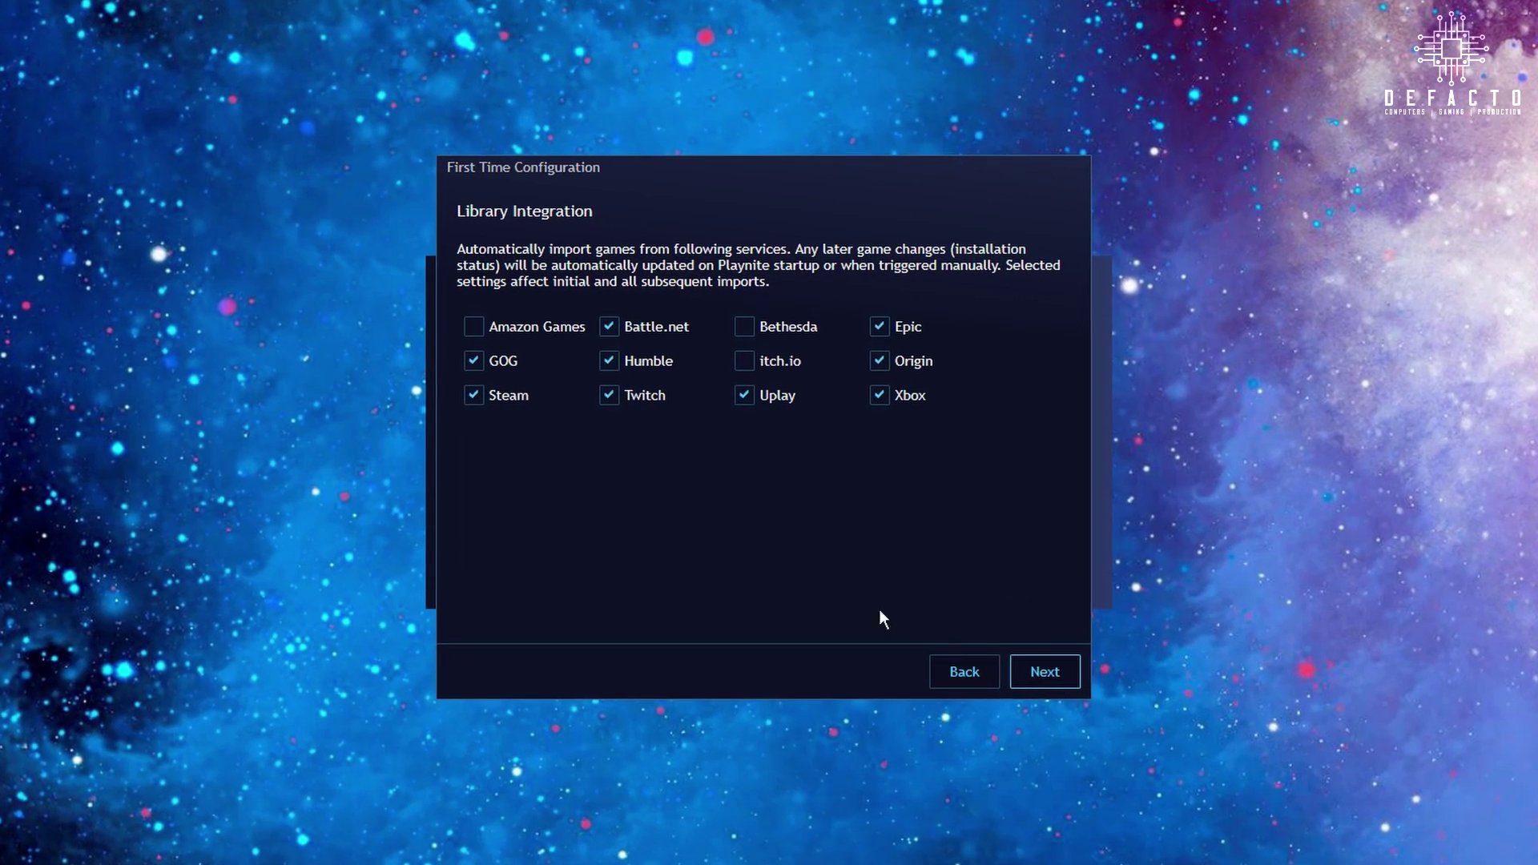
{"action": "left_click", "coordinate": [1049, 682]}
{"action": "left_click", "coordinate": [505, 343]}
{"action": "left_click", "coordinate": [551, 401]}
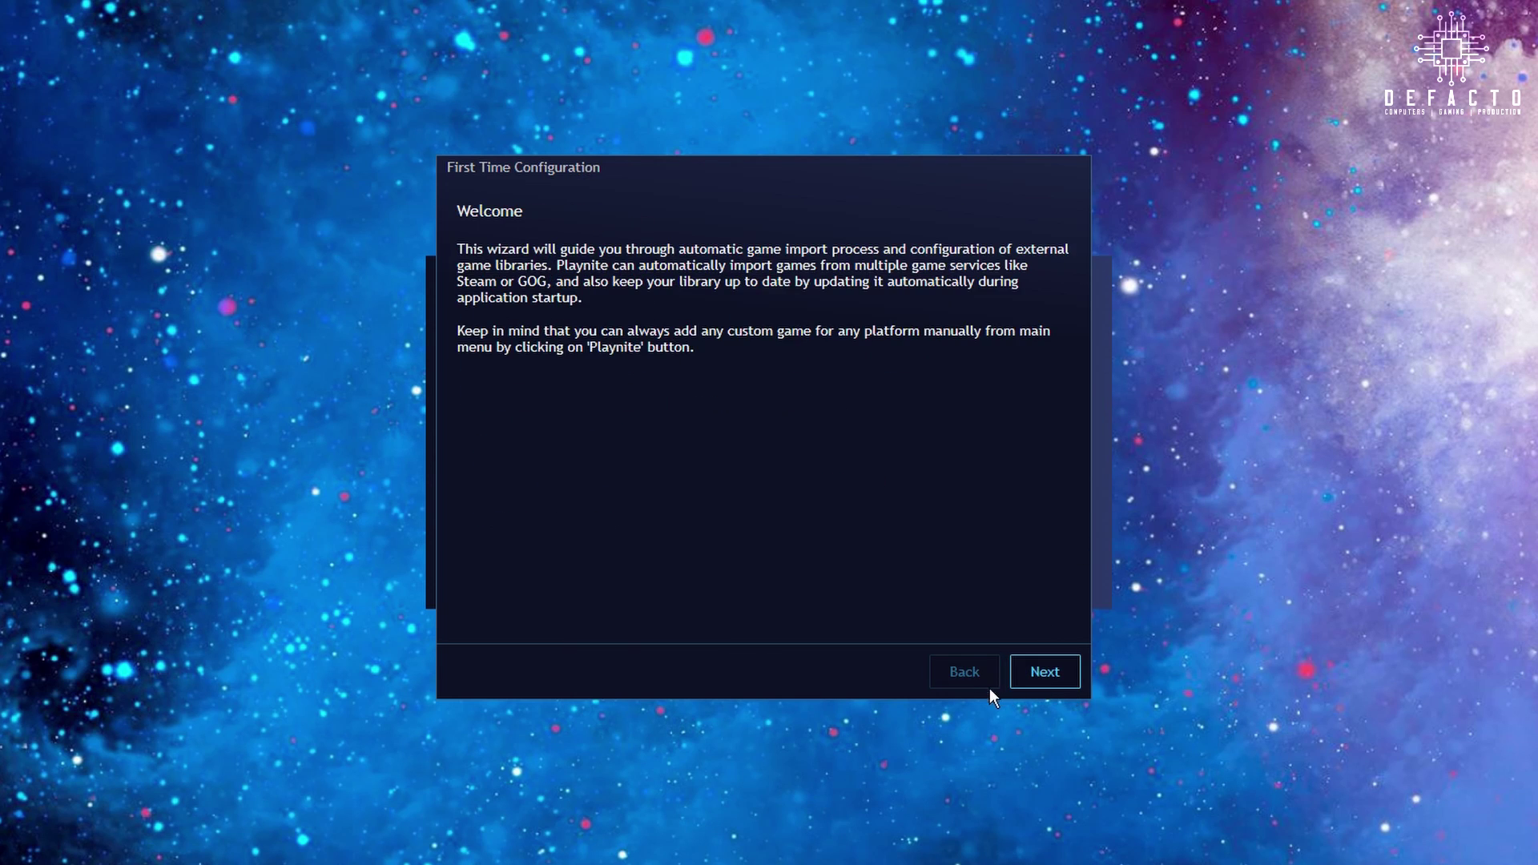
Step: Accept the Battle.net, Origin and Uplay import settings and finish the setup wizard
{"action": "left_click", "coordinate": [1056, 681]}
{"action": "left_click", "coordinate": [1056, 681]}
{"action": "left_click", "coordinate": [1056, 681]}
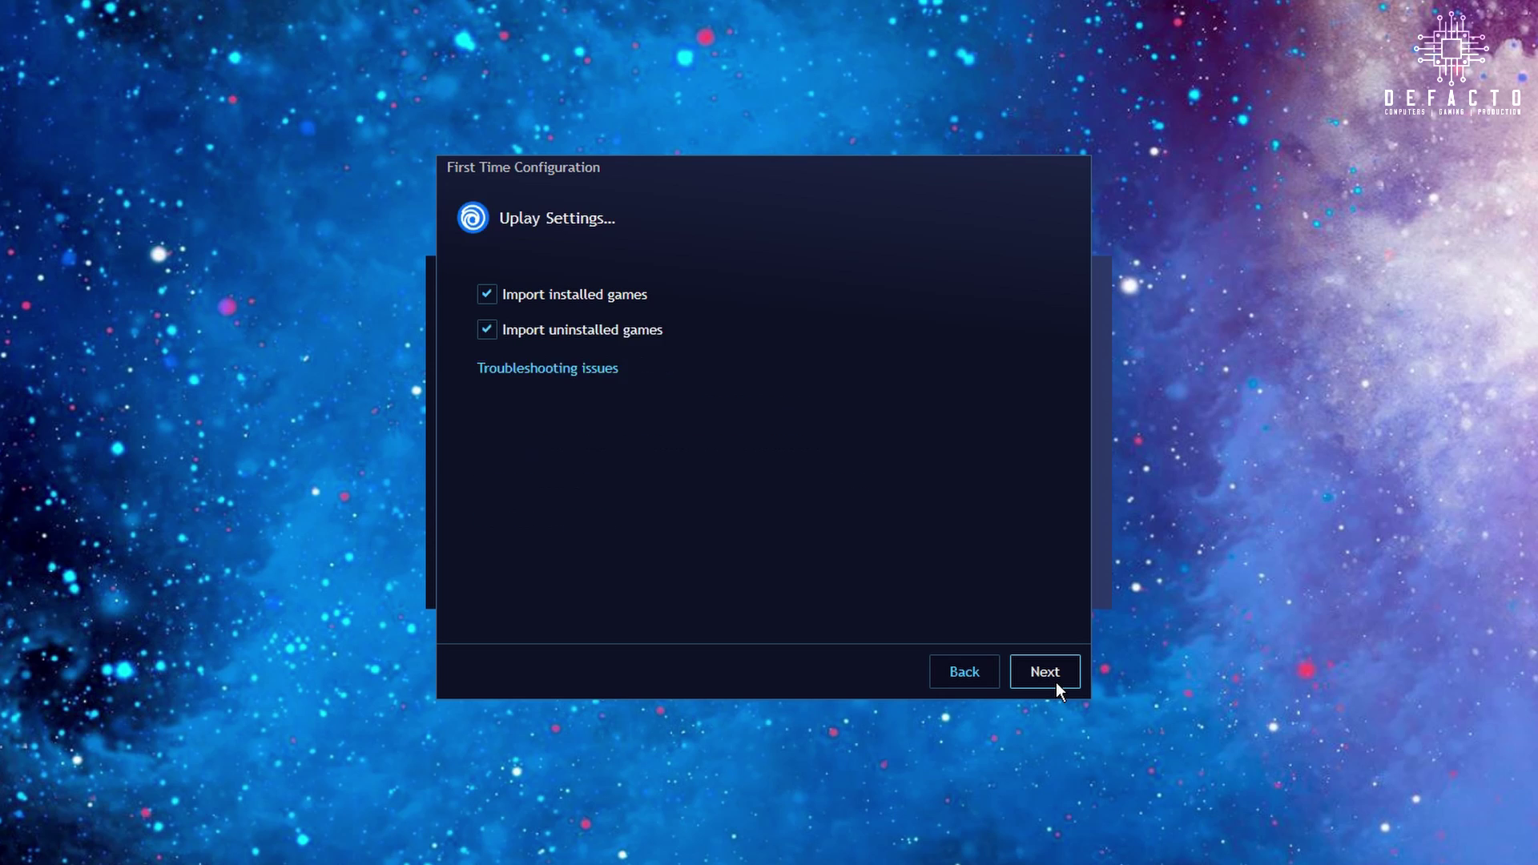
{"action": "left_click", "coordinate": [1056, 681]}
{"action": "left_click", "coordinate": [1033, 685]}
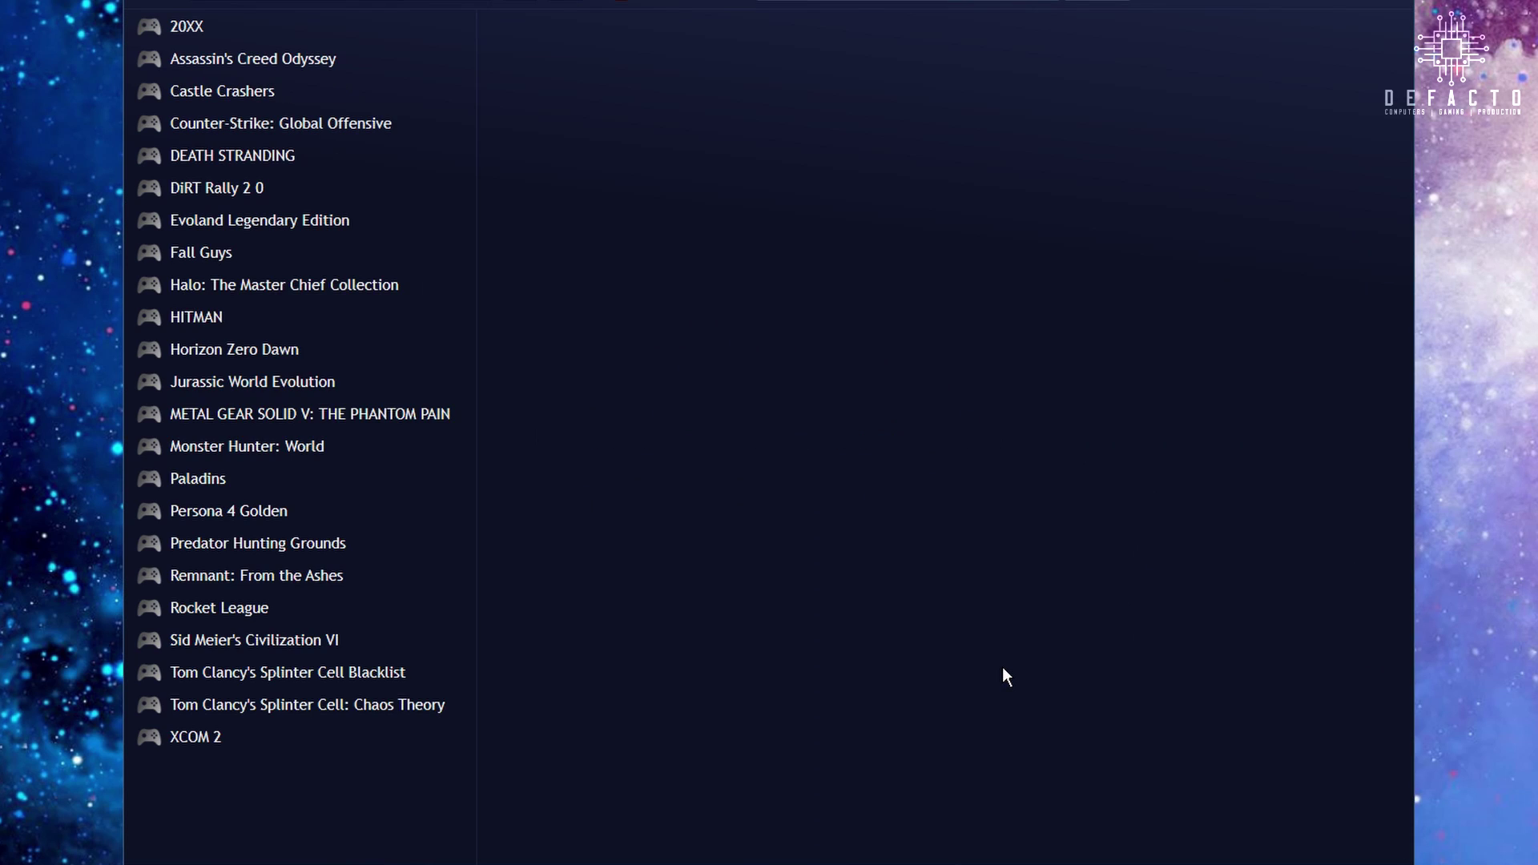
Step: Switch to Grid view and set Old School RuneScape's cover to a 600x800 web image
{"action": "left_click", "coordinate": [745, 10]}
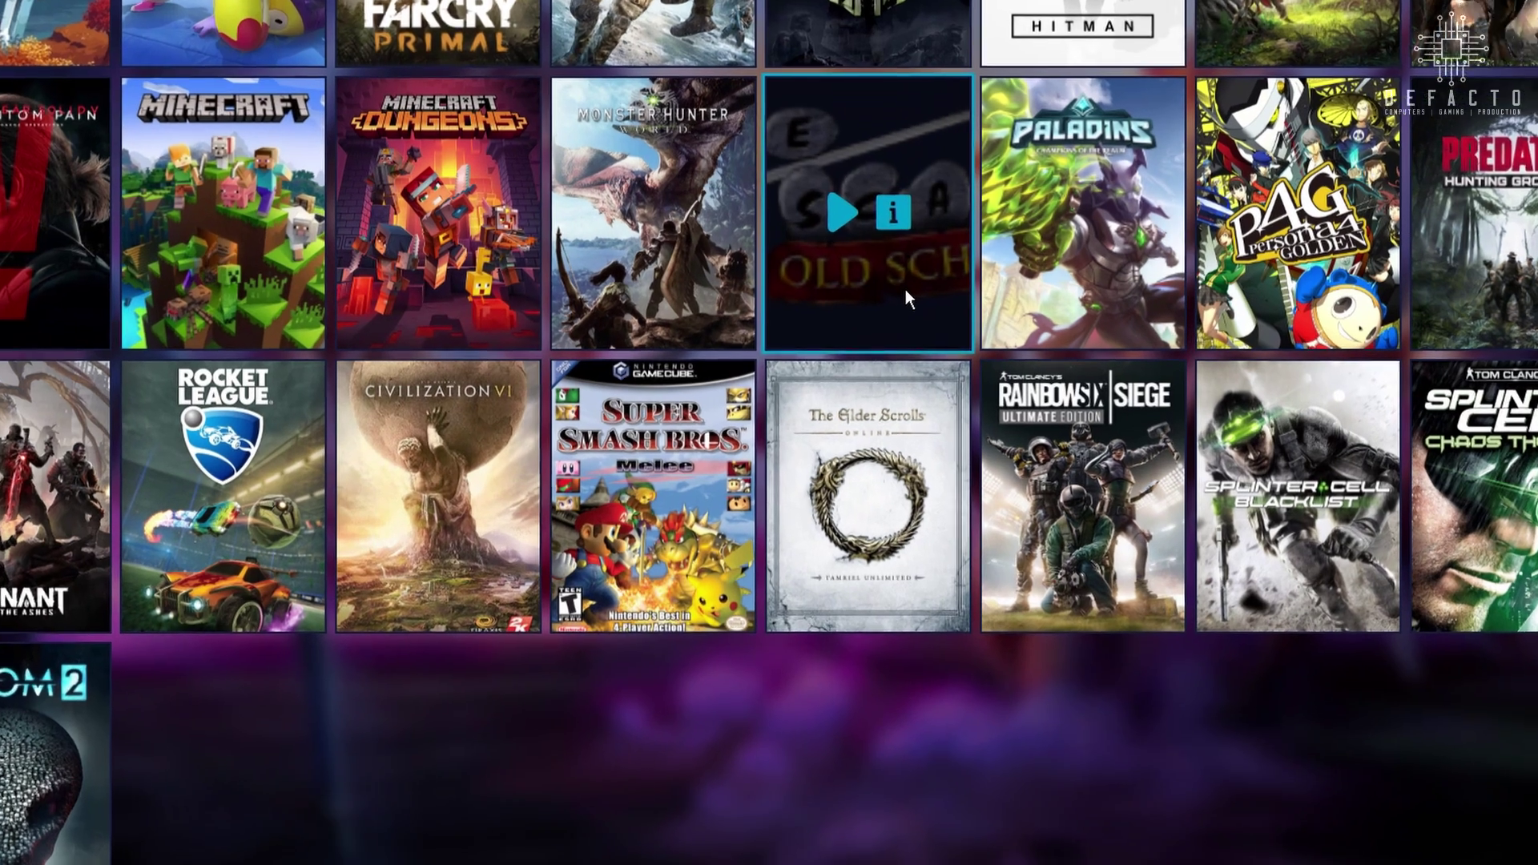
{"action": "right_click", "coordinate": [905, 298]}
{"action": "left_click", "coordinate": [746, 463]}
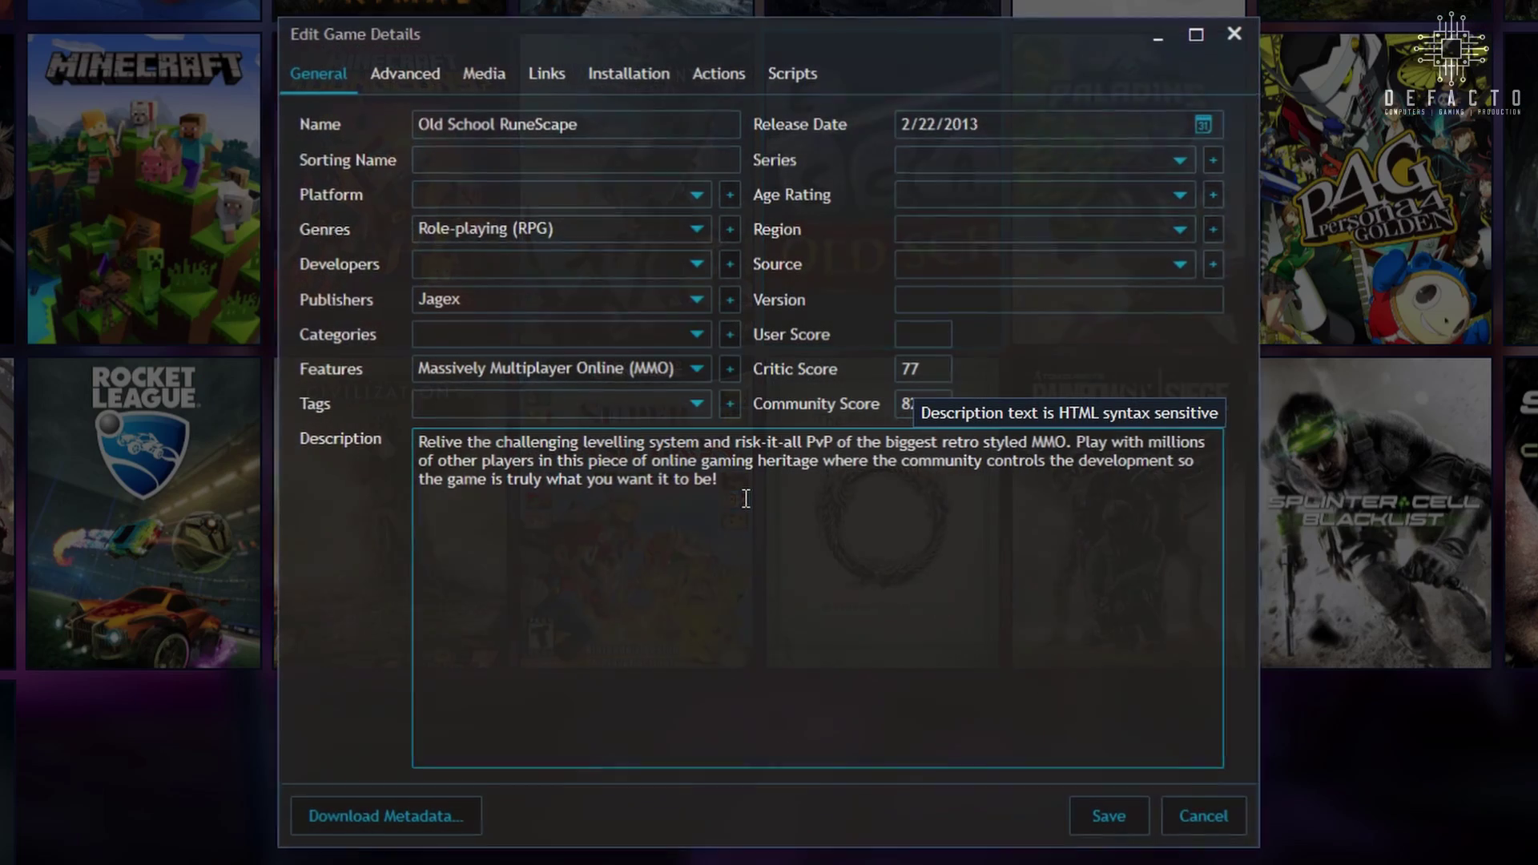
{"action": "left_click", "coordinate": [482, 76]}
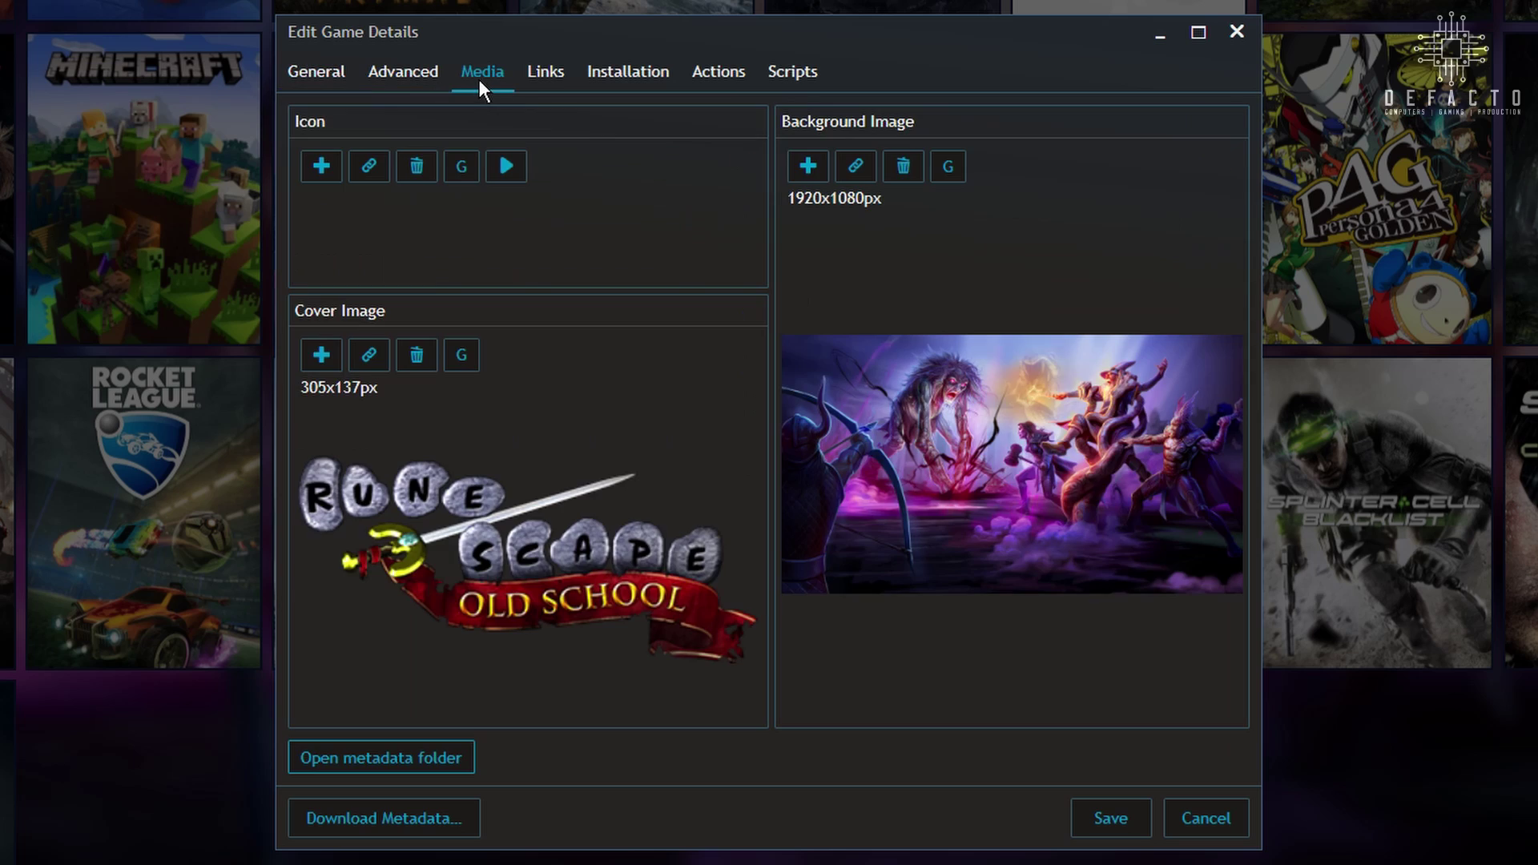
{"action": "left_click", "coordinate": [461, 355]}
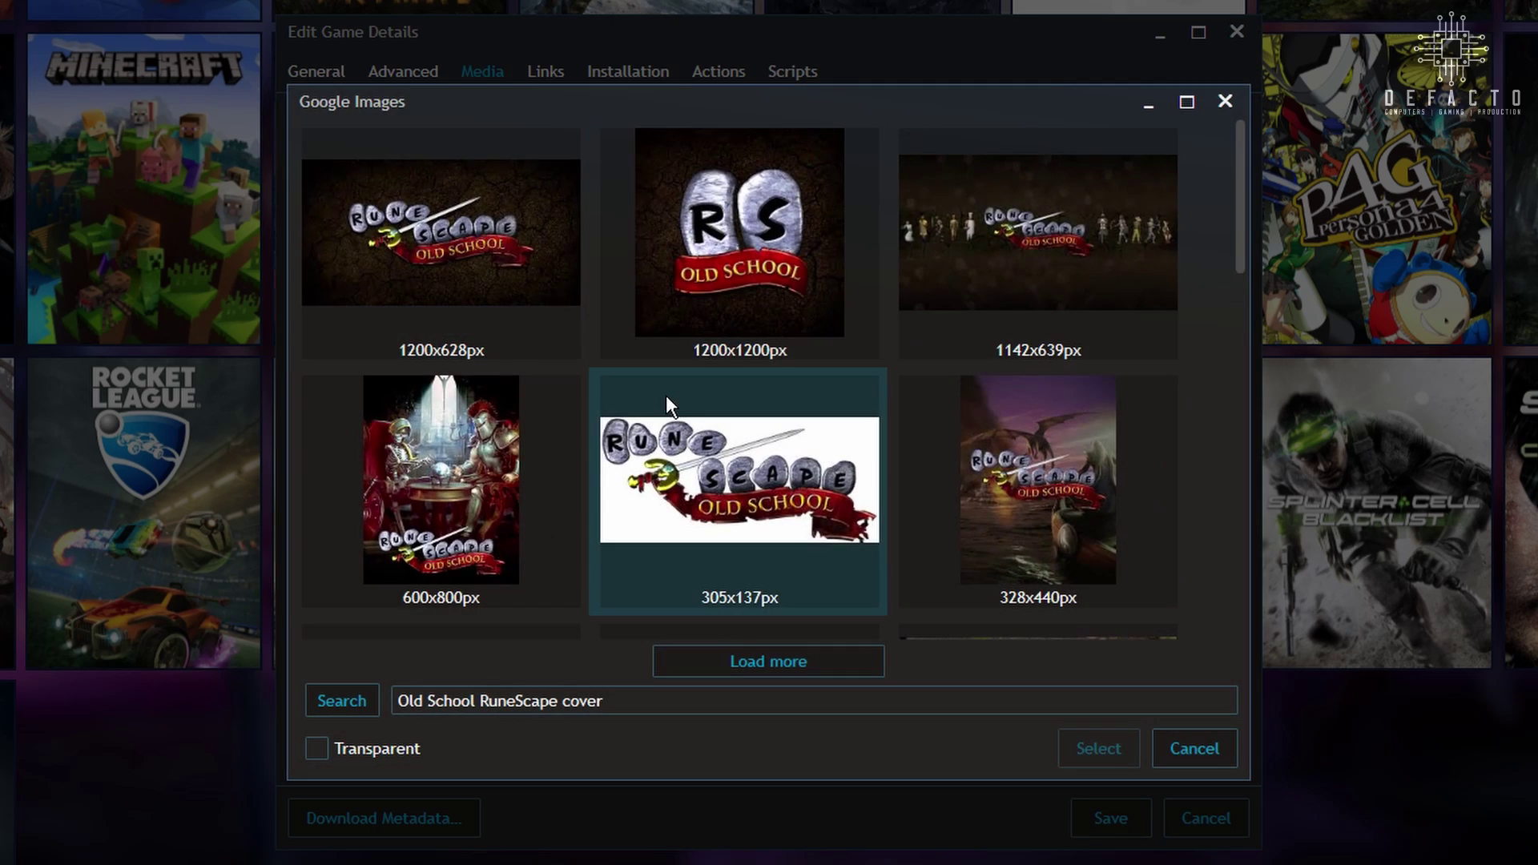
{"action": "double_click", "coordinate": [440, 480]}
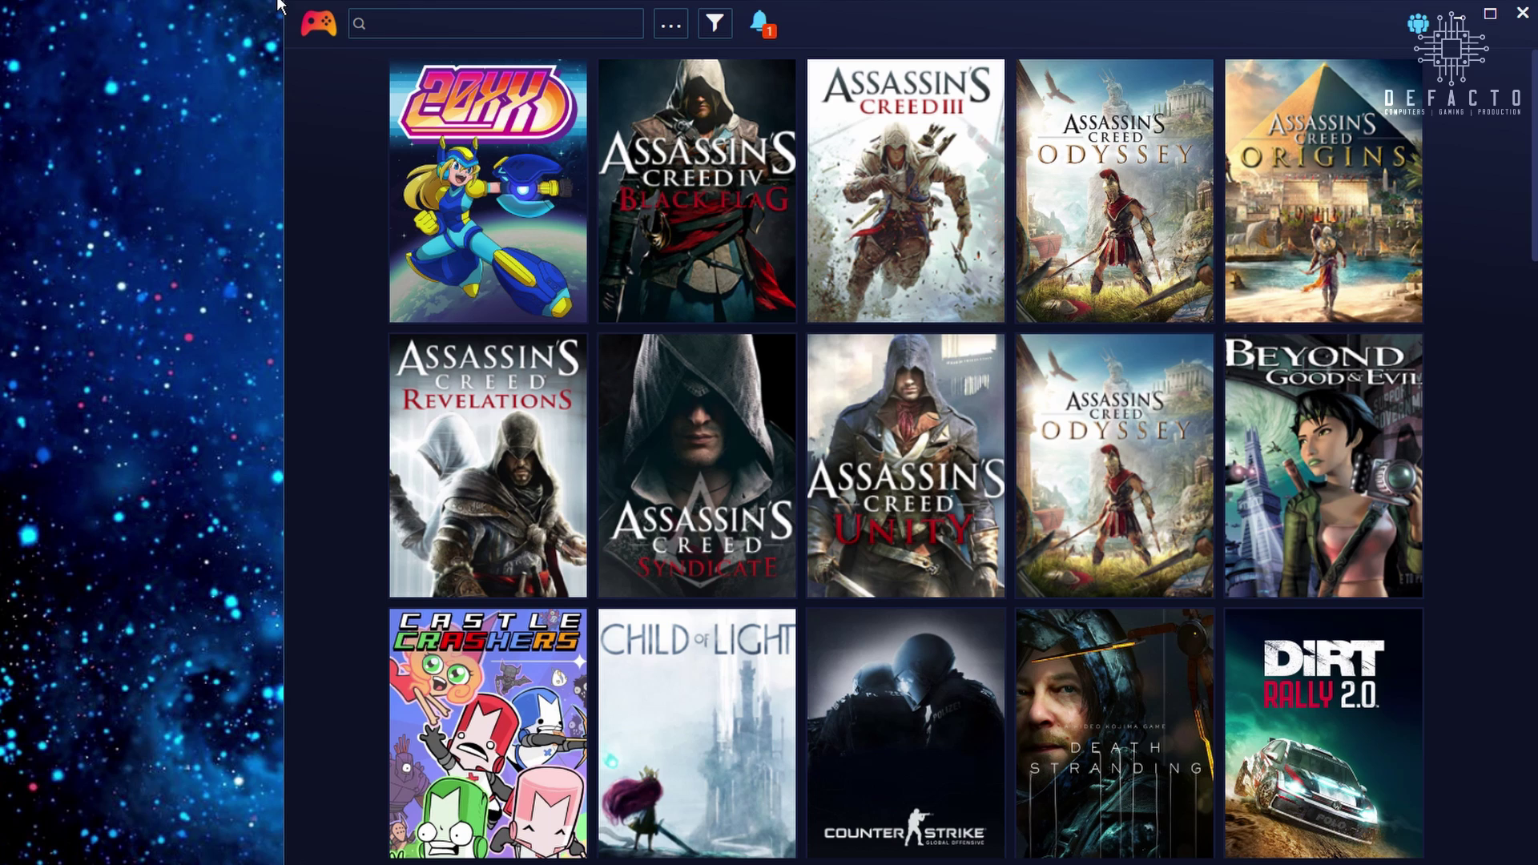
Step: Open the emulator configuration from the Library menu and begin importing emulators
{"action": "left_click", "coordinate": [319, 25]}
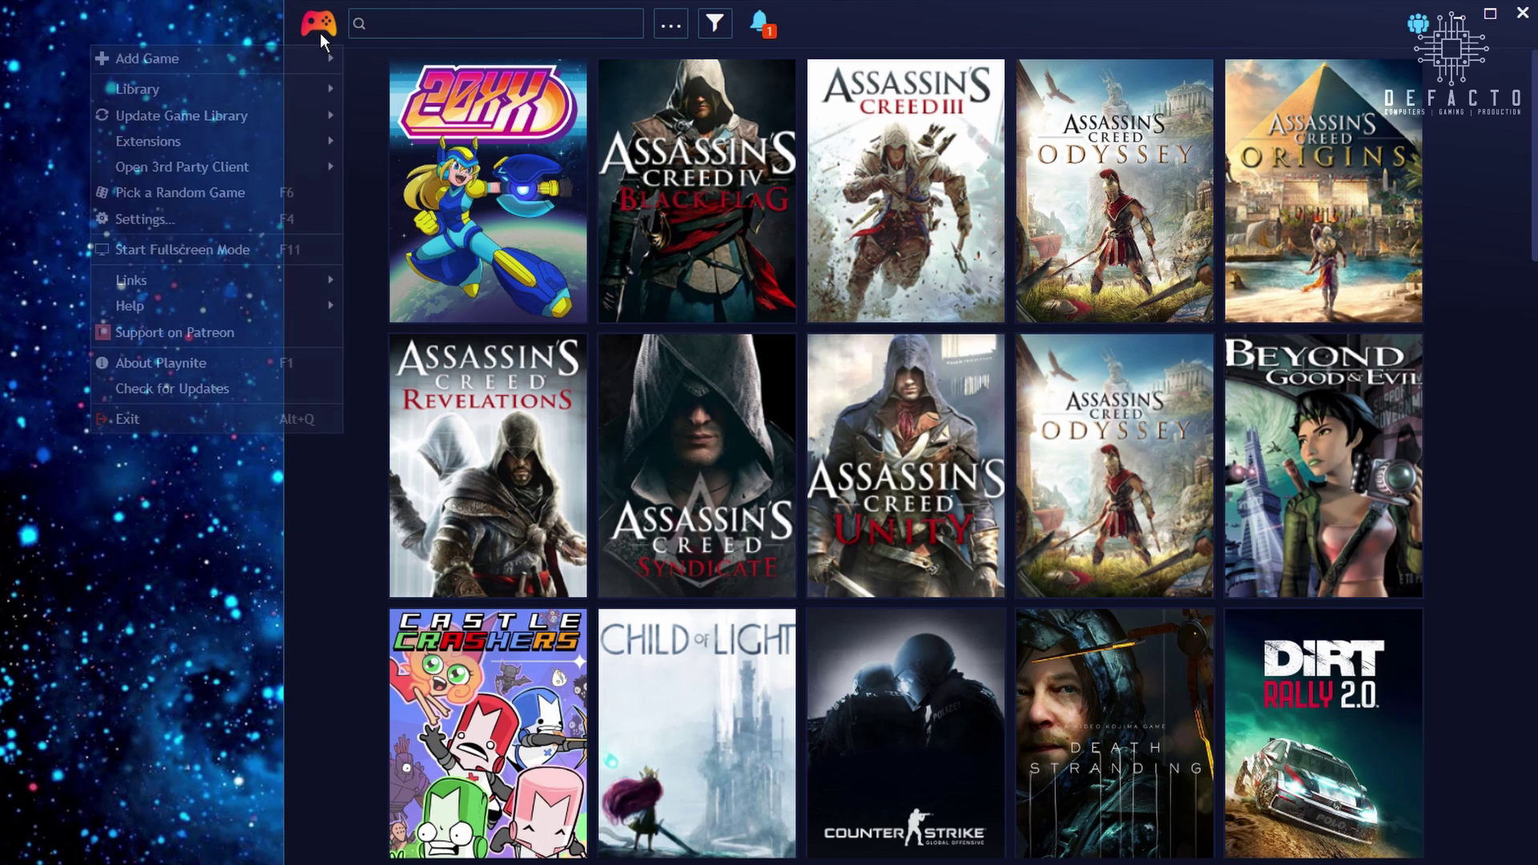
{"action": "mouse_move", "coordinate": [301, 97]}
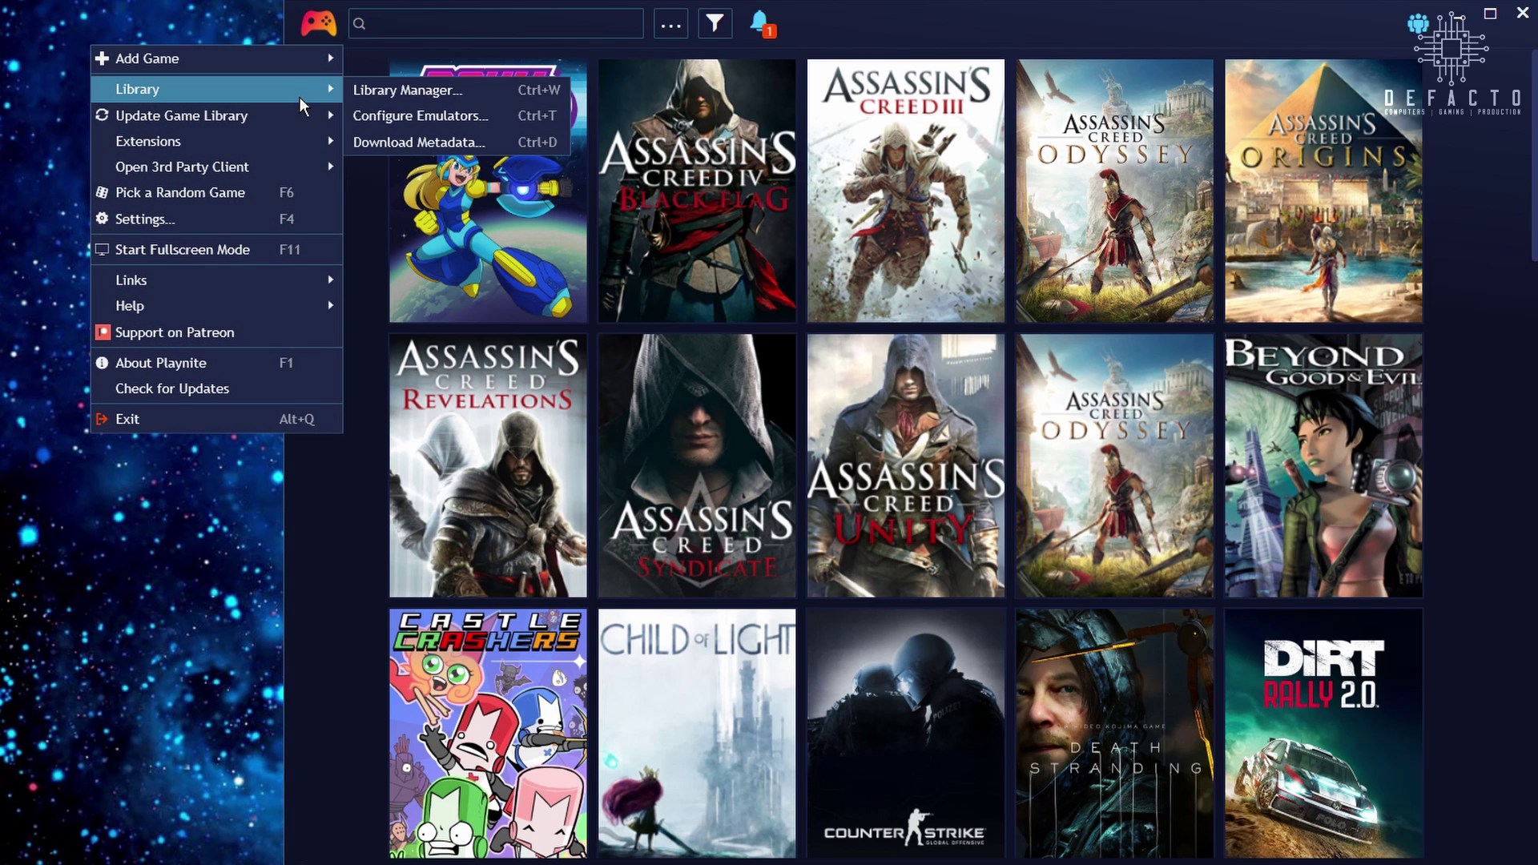
{"action": "left_click", "coordinate": [395, 119]}
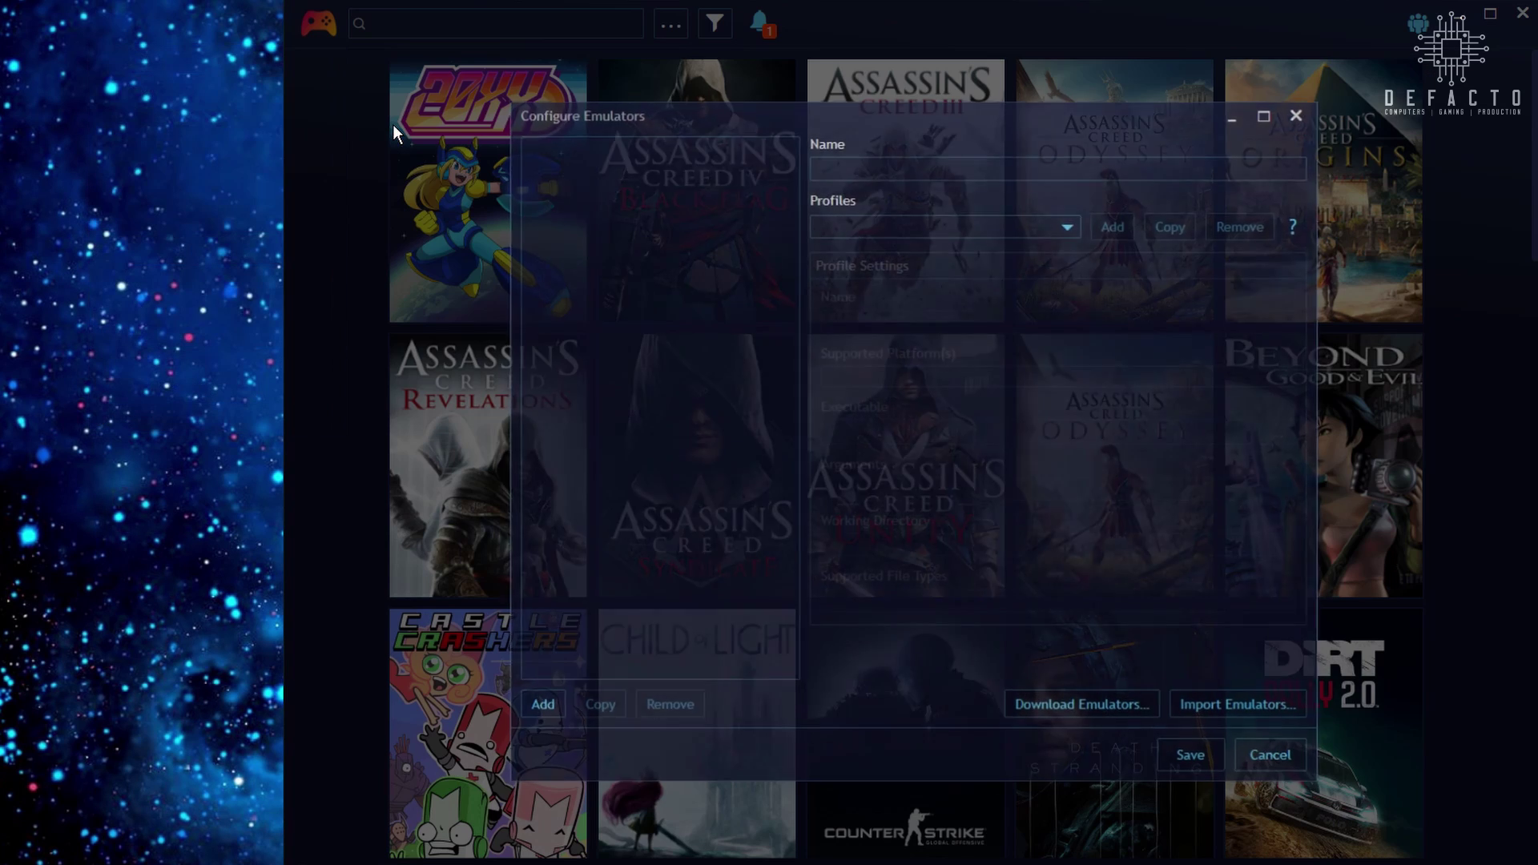
{"action": "left_click", "coordinate": [1234, 721]}
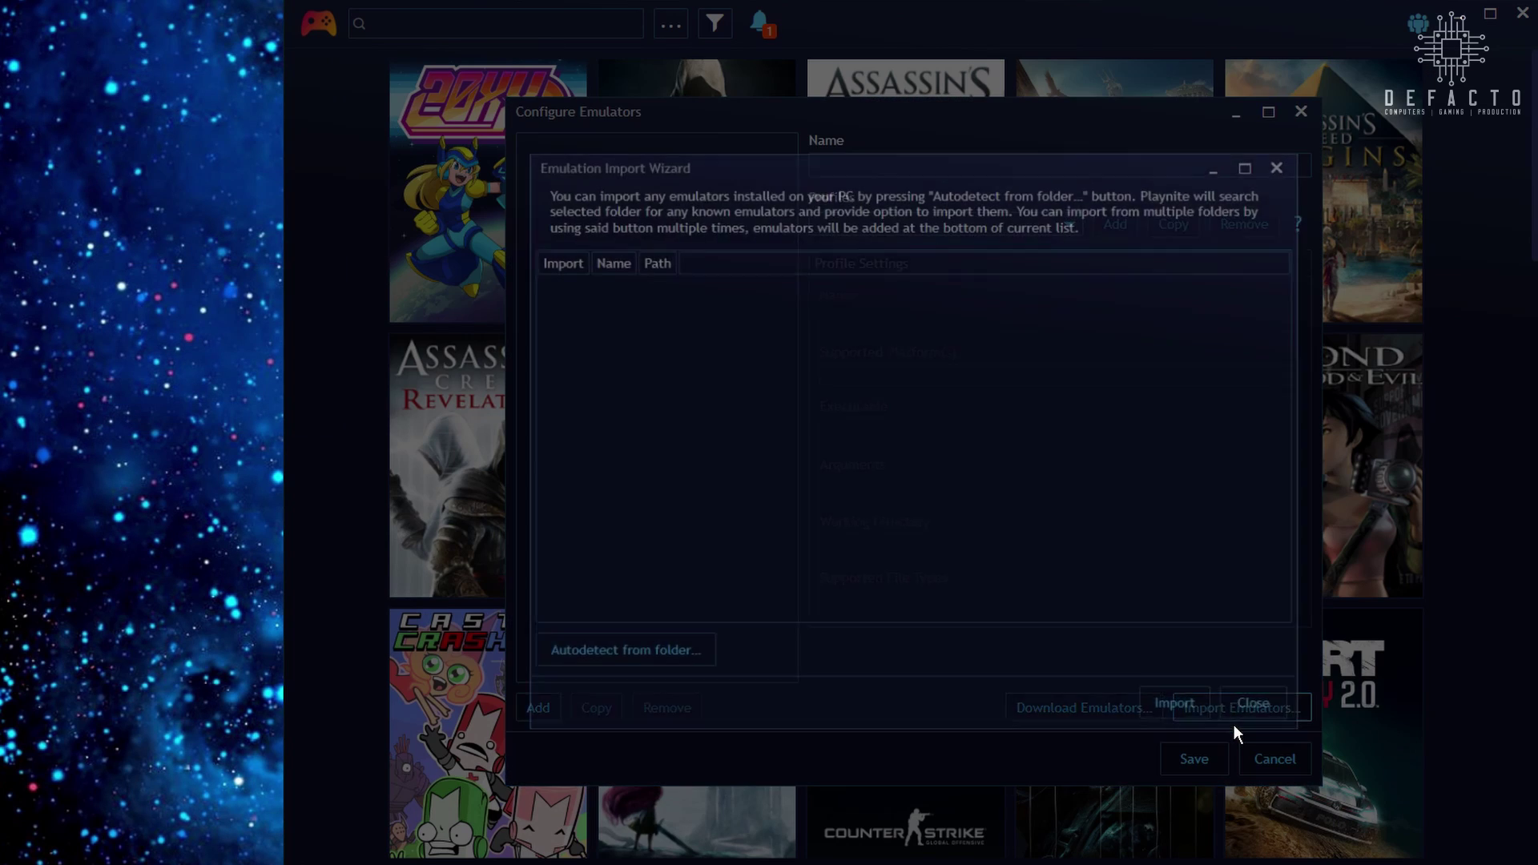
Step: Autodetect Dolphin and RPCS3 from D:\Emulation, import them and save the emulator setup
{"action": "left_click", "coordinate": [700, 671]}
{"action": "left_click", "coordinate": [609, 575]}
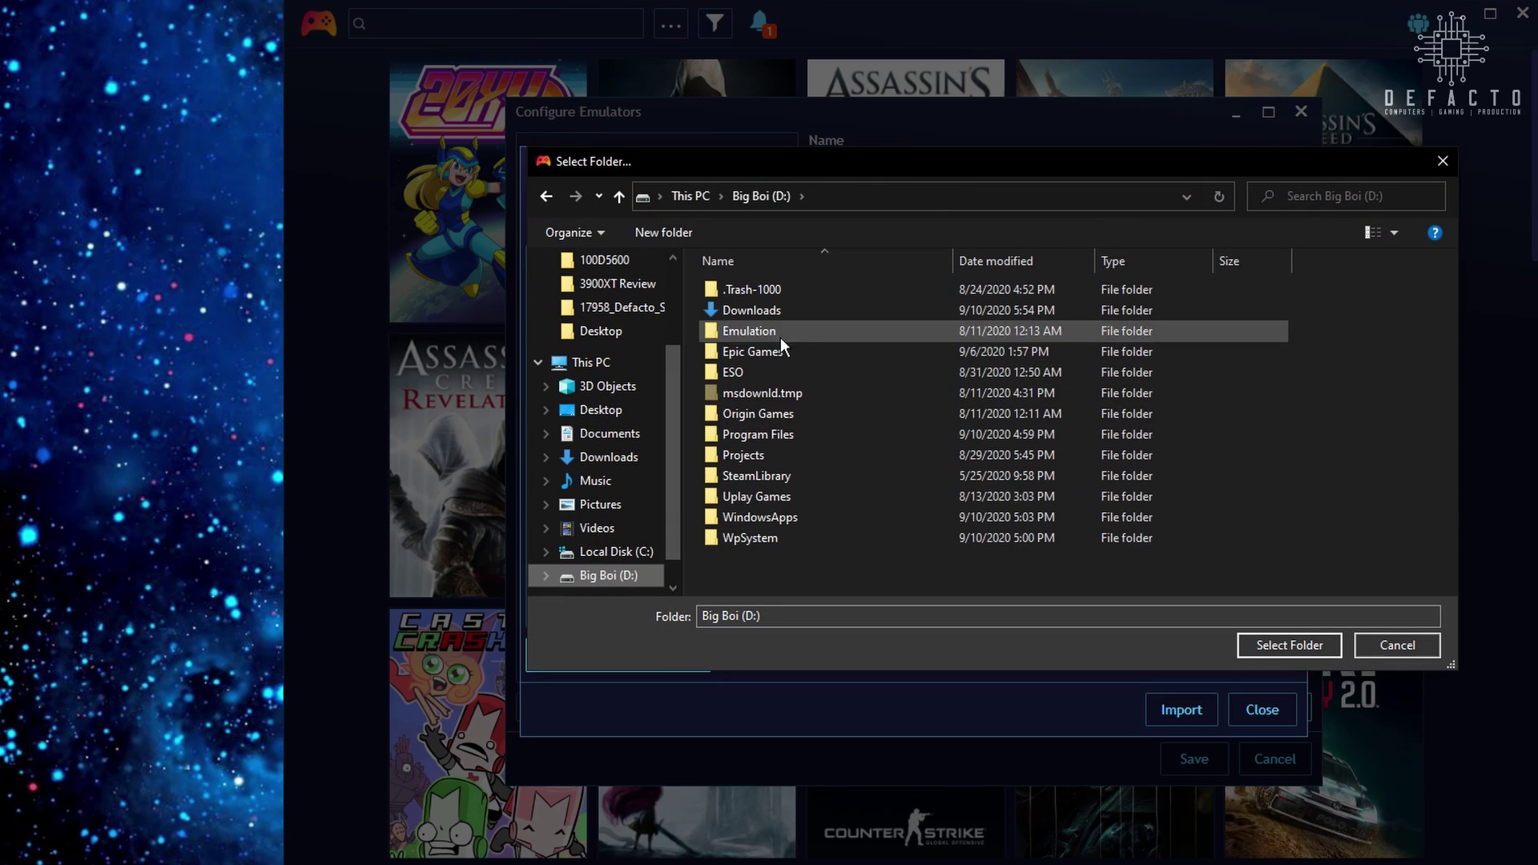
{"action": "left_click", "coordinate": [780, 332]}
{"action": "left_click", "coordinate": [1285, 649]}
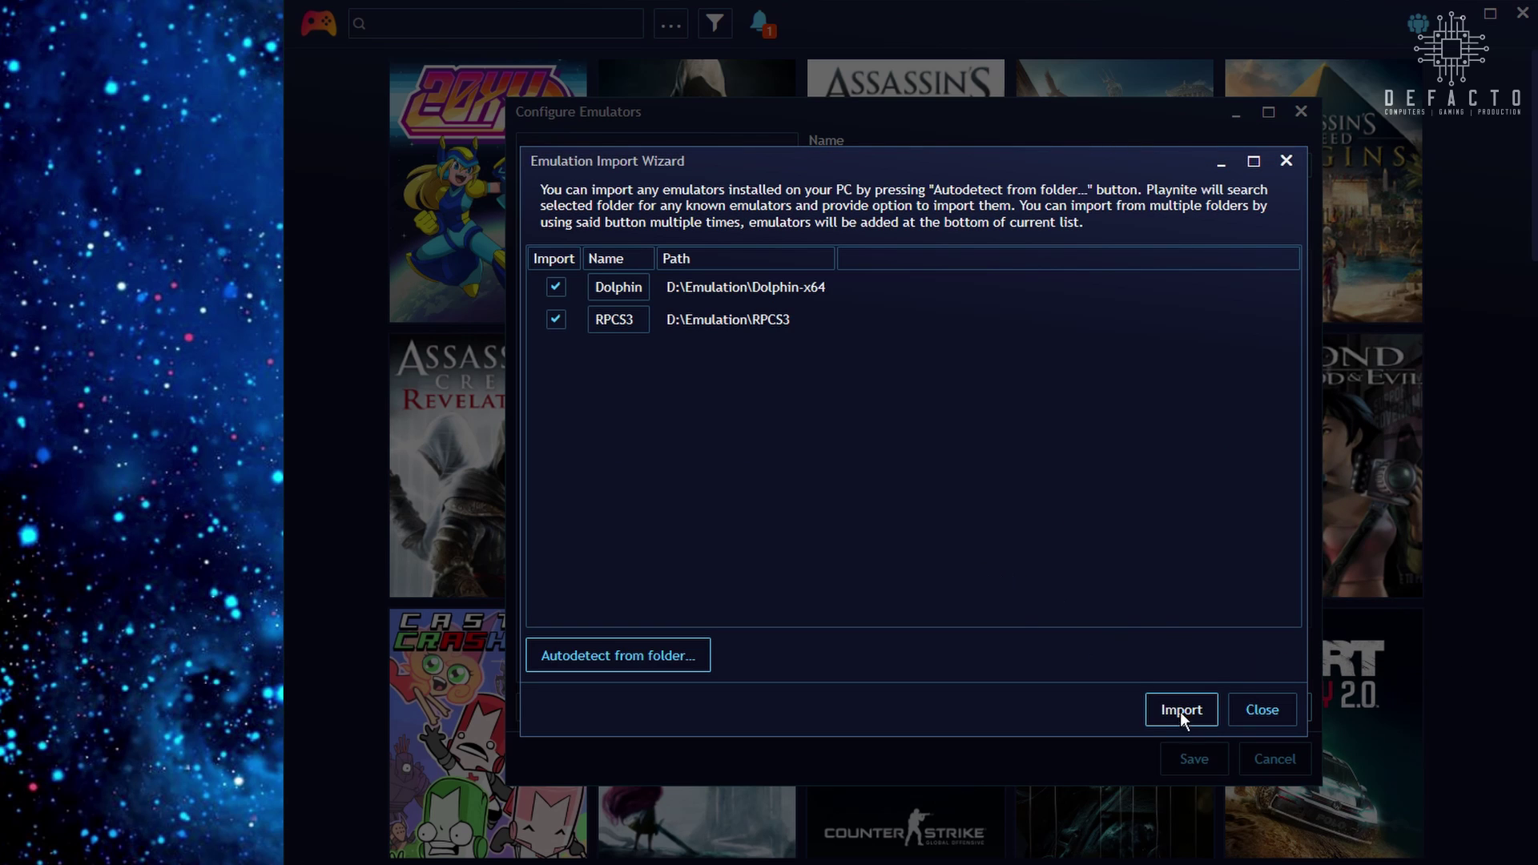
{"action": "left_click", "coordinate": [1180, 712]}
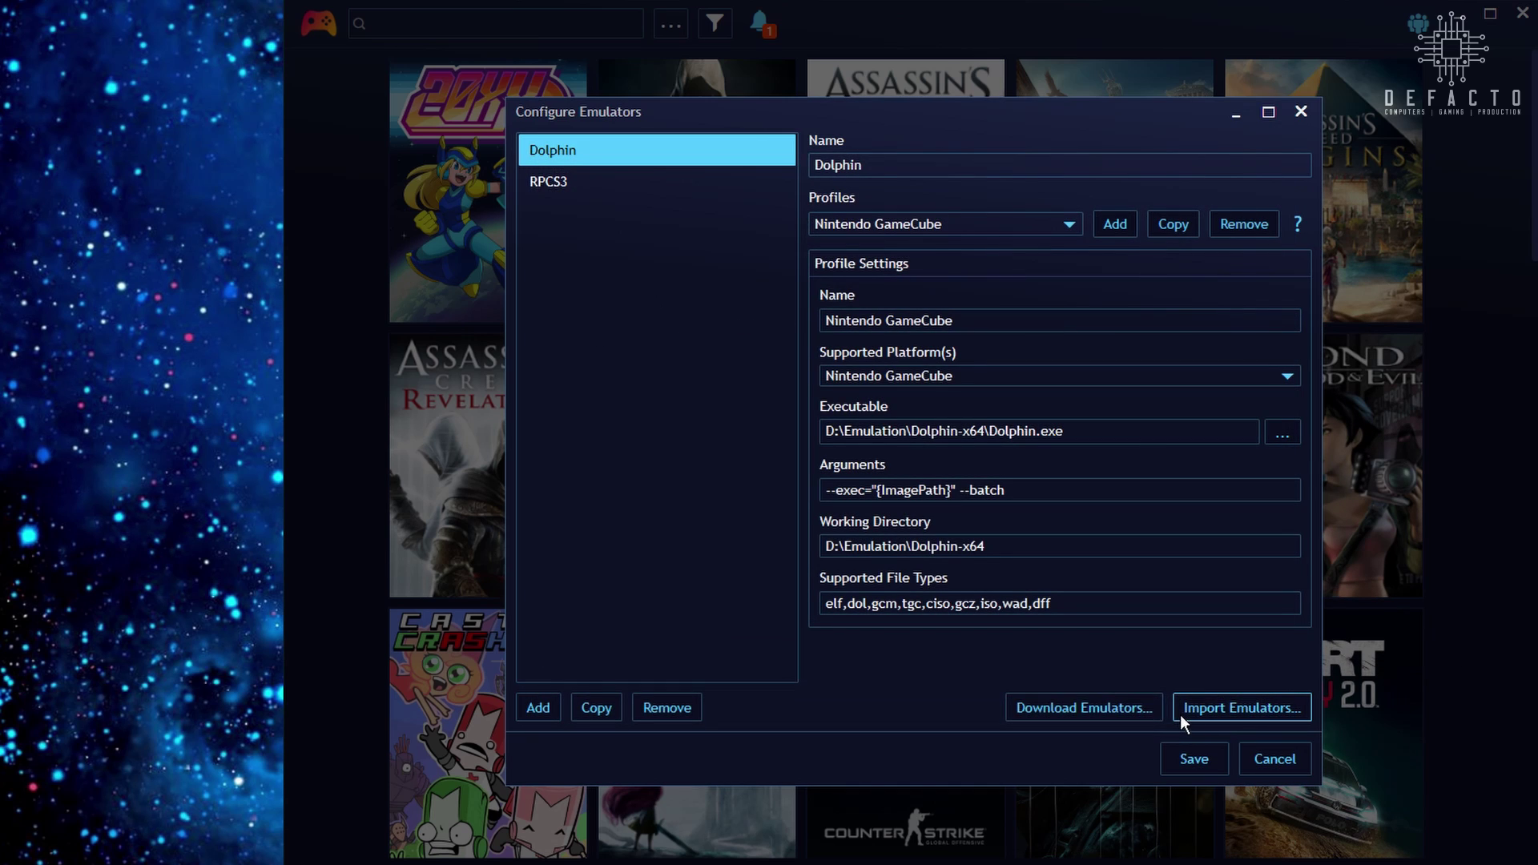
{"action": "left_click", "coordinate": [1189, 760]}
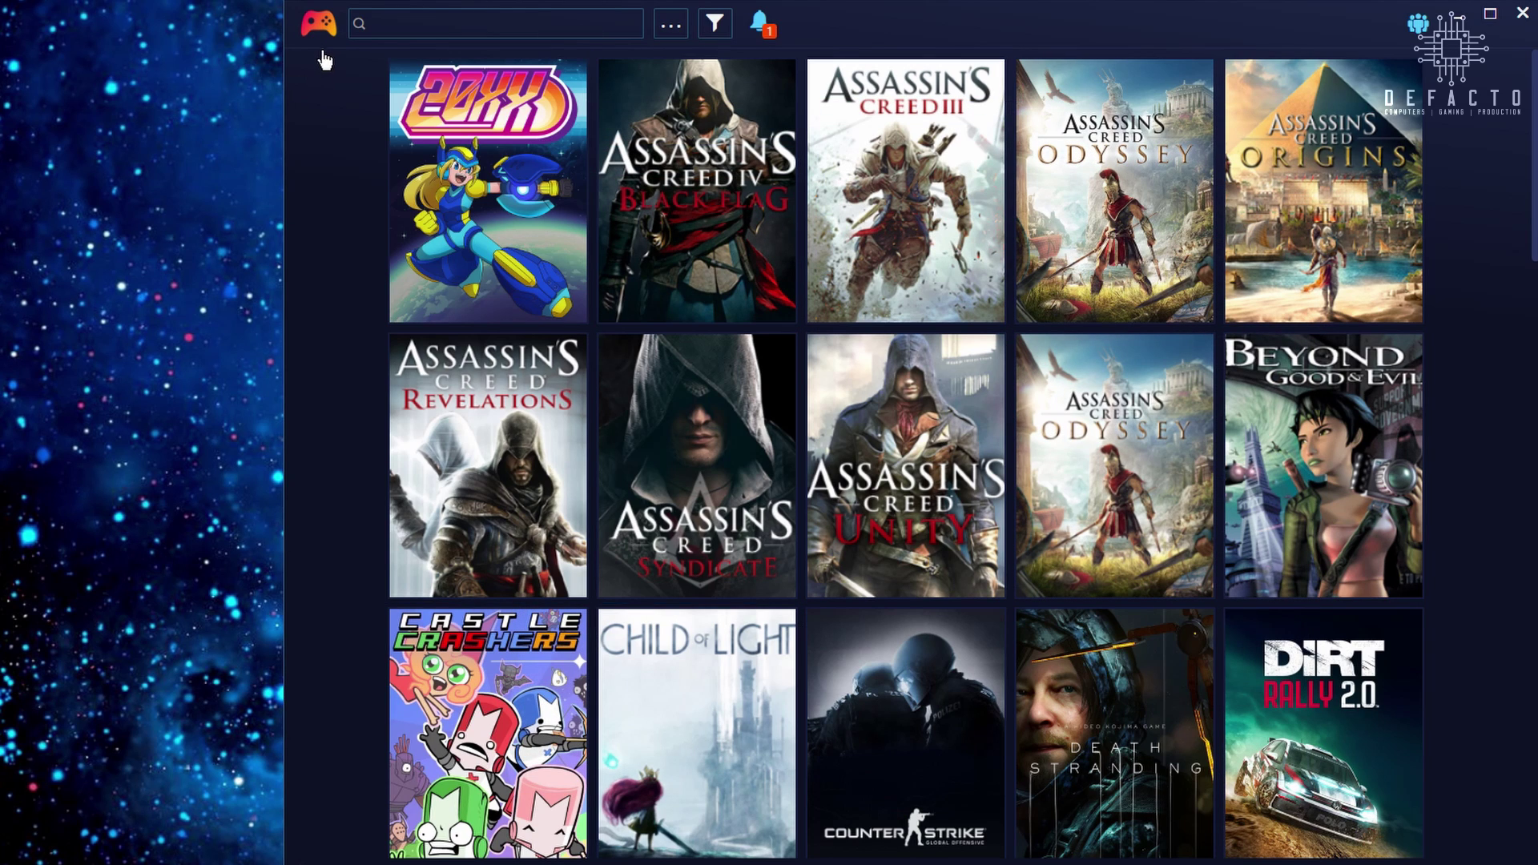
{"action": "left_click", "coordinate": [327, 32]}
Step: Scan the games folder with Dolphin and import Pokemon XD and Super Smash Bros Melee, excluding test entries
{"action": "mouse_move", "coordinate": [315, 68]}
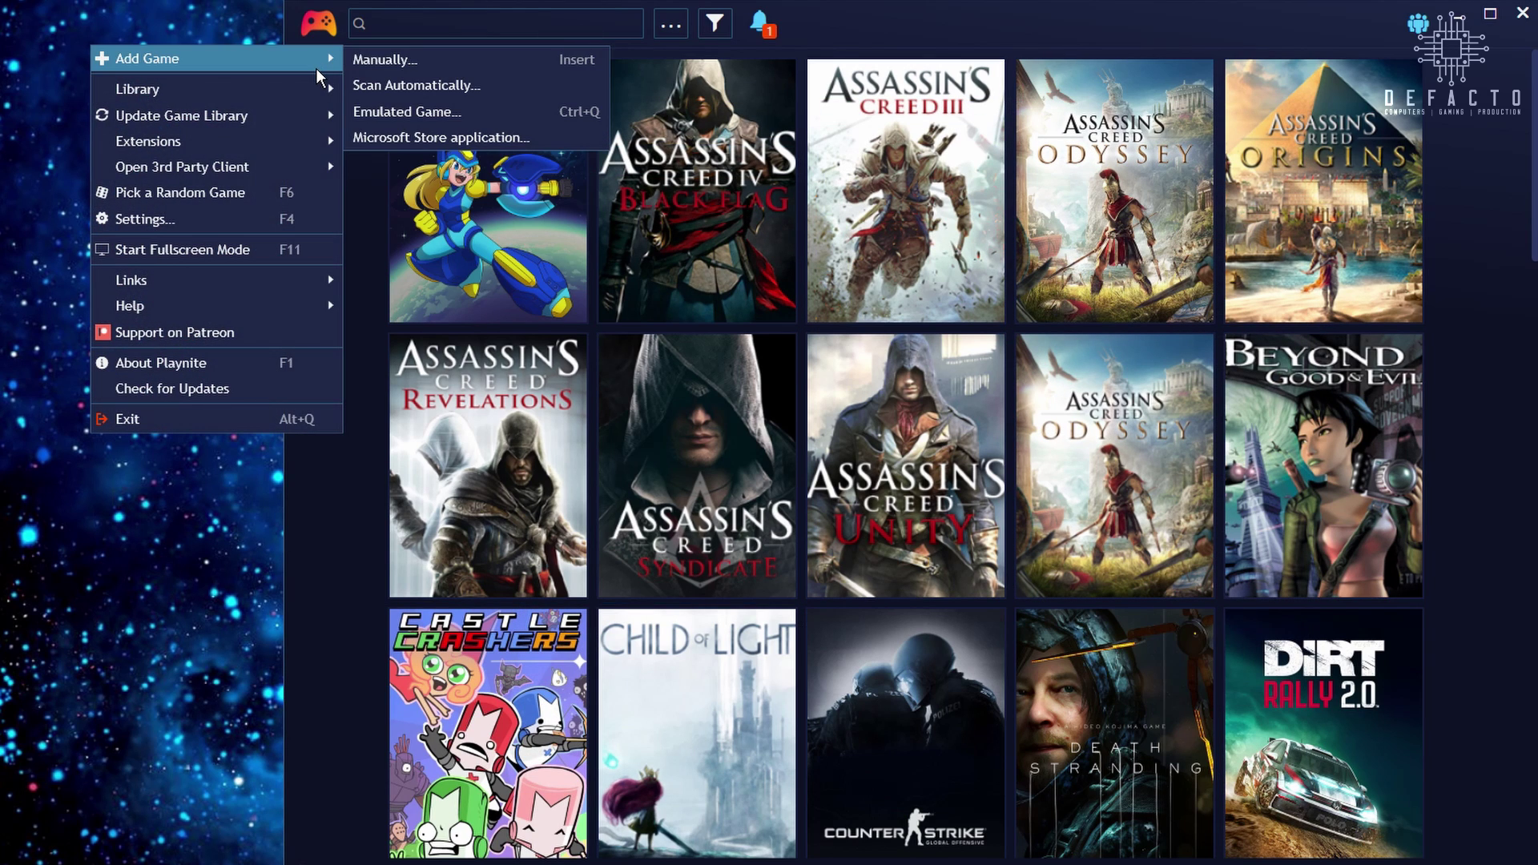
{"action": "left_click", "coordinate": [413, 118]}
{"action": "left_click", "coordinate": [651, 666]}
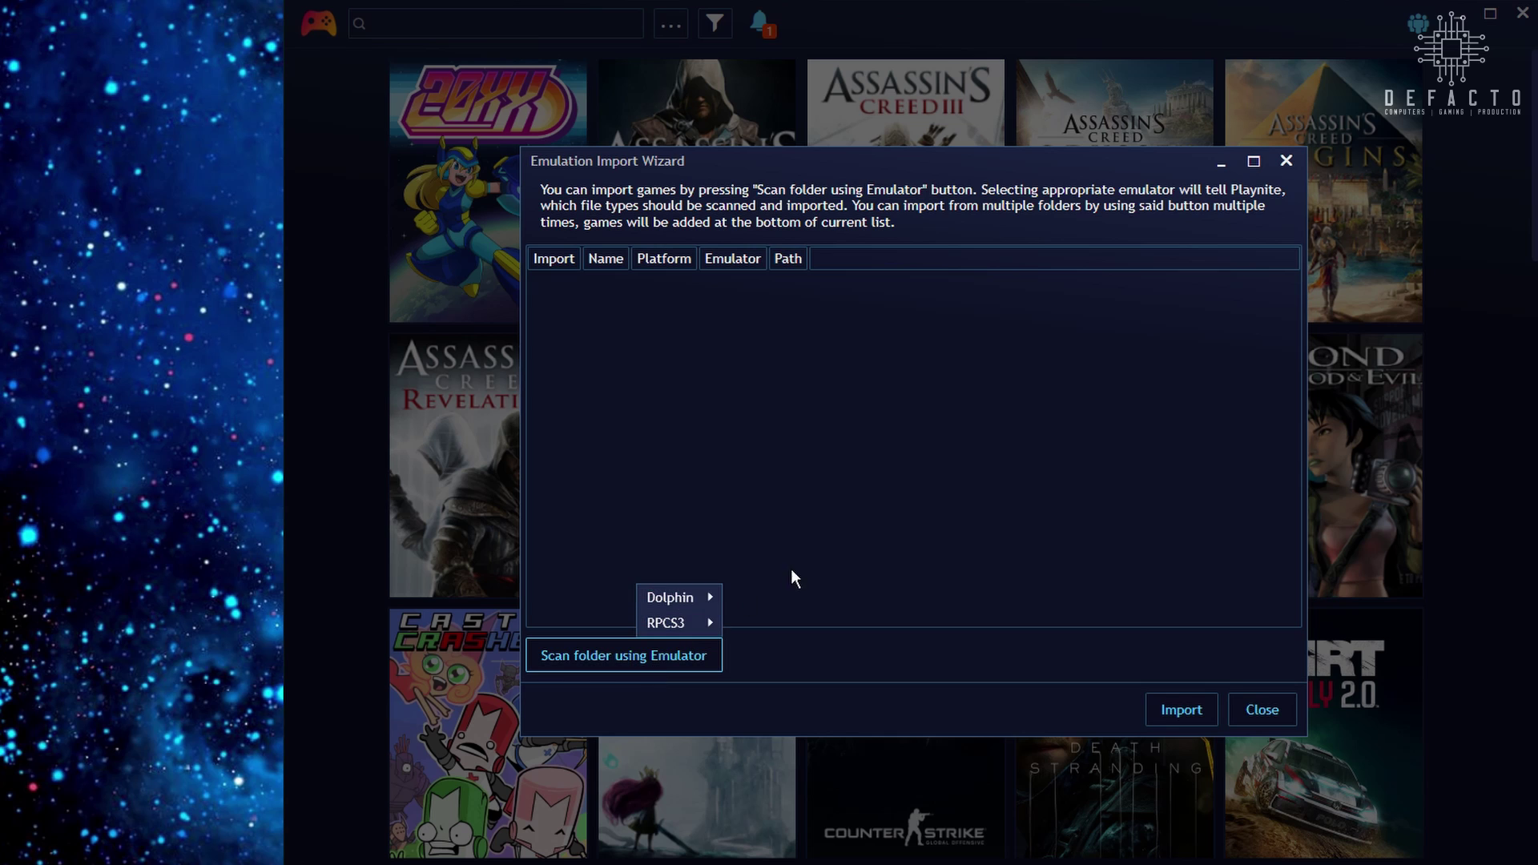
{"action": "mouse_move", "coordinate": [713, 607]}
{"action": "left_click", "coordinate": [600, 602]}
{"action": "left_click", "coordinate": [1290, 645]}
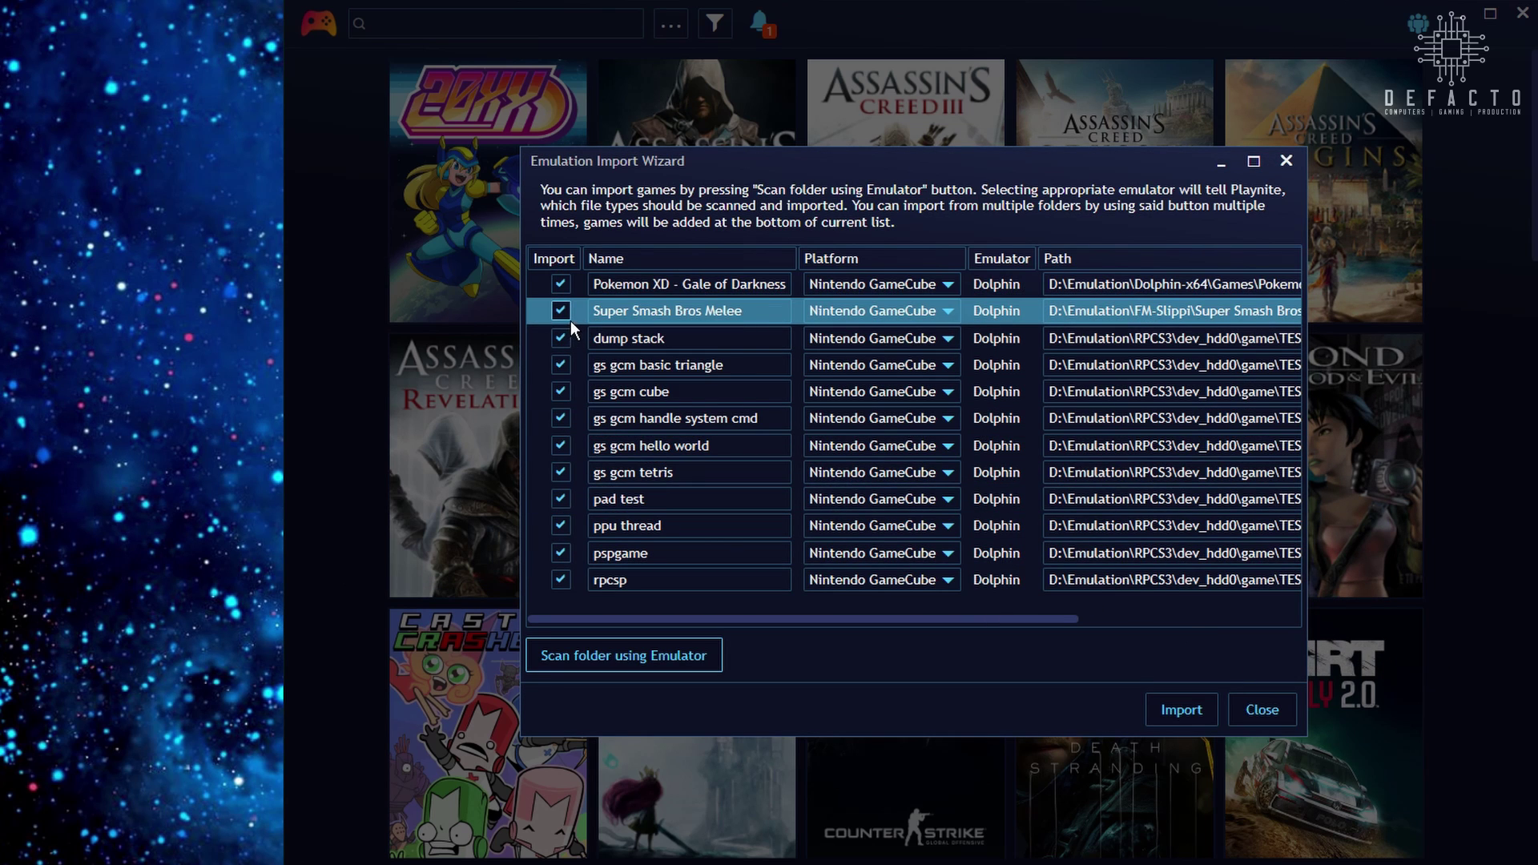
{"action": "left_click_drag", "start_coordinate": [561, 339], "coordinate": [561, 579]}
{"action": "left_click", "coordinate": [1158, 705]}
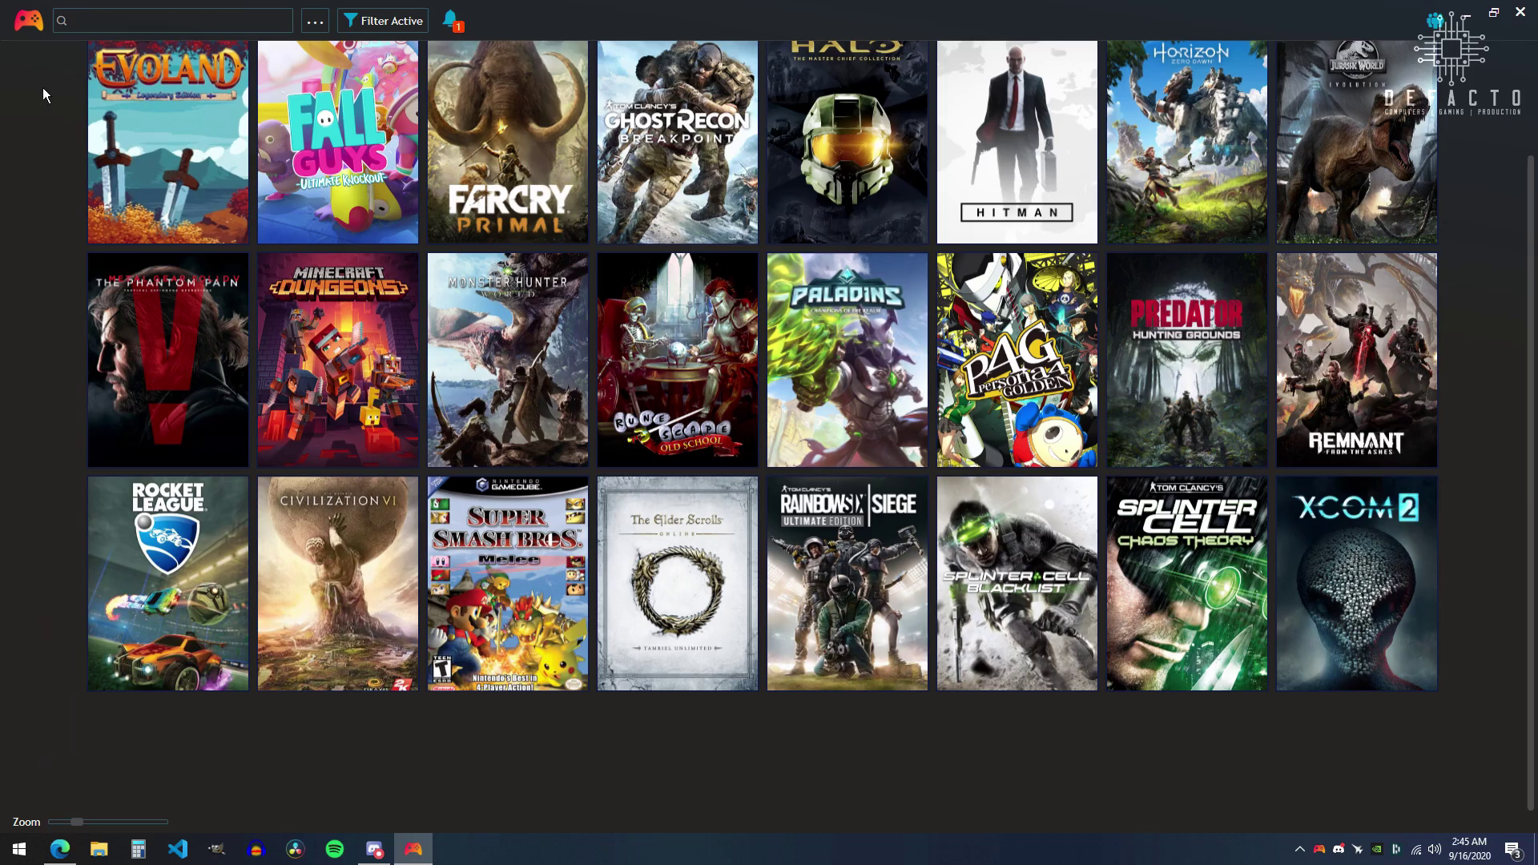
Step: Add Minecraft for Windows 10 from the Microsoft Store application list
{"action": "left_click", "coordinate": [35, 26]}
{"action": "mouse_move", "coordinate": [142, 59]}
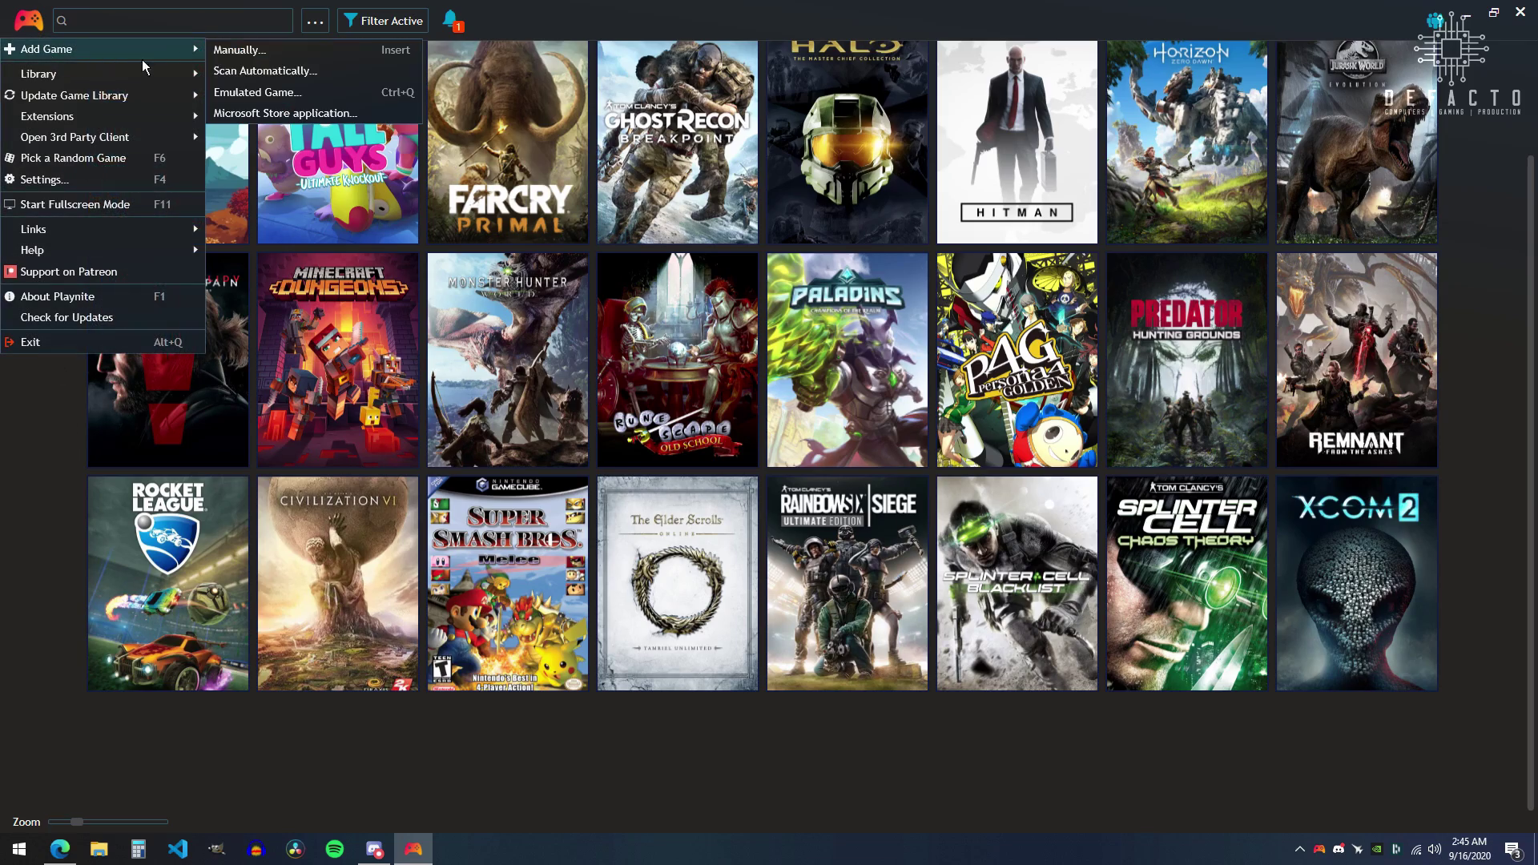
{"action": "left_click", "coordinate": [285, 113]}
{"action": "scroll", "coordinate": [642, 435], "scroll_direction": "down", "scroll_amount": 2}
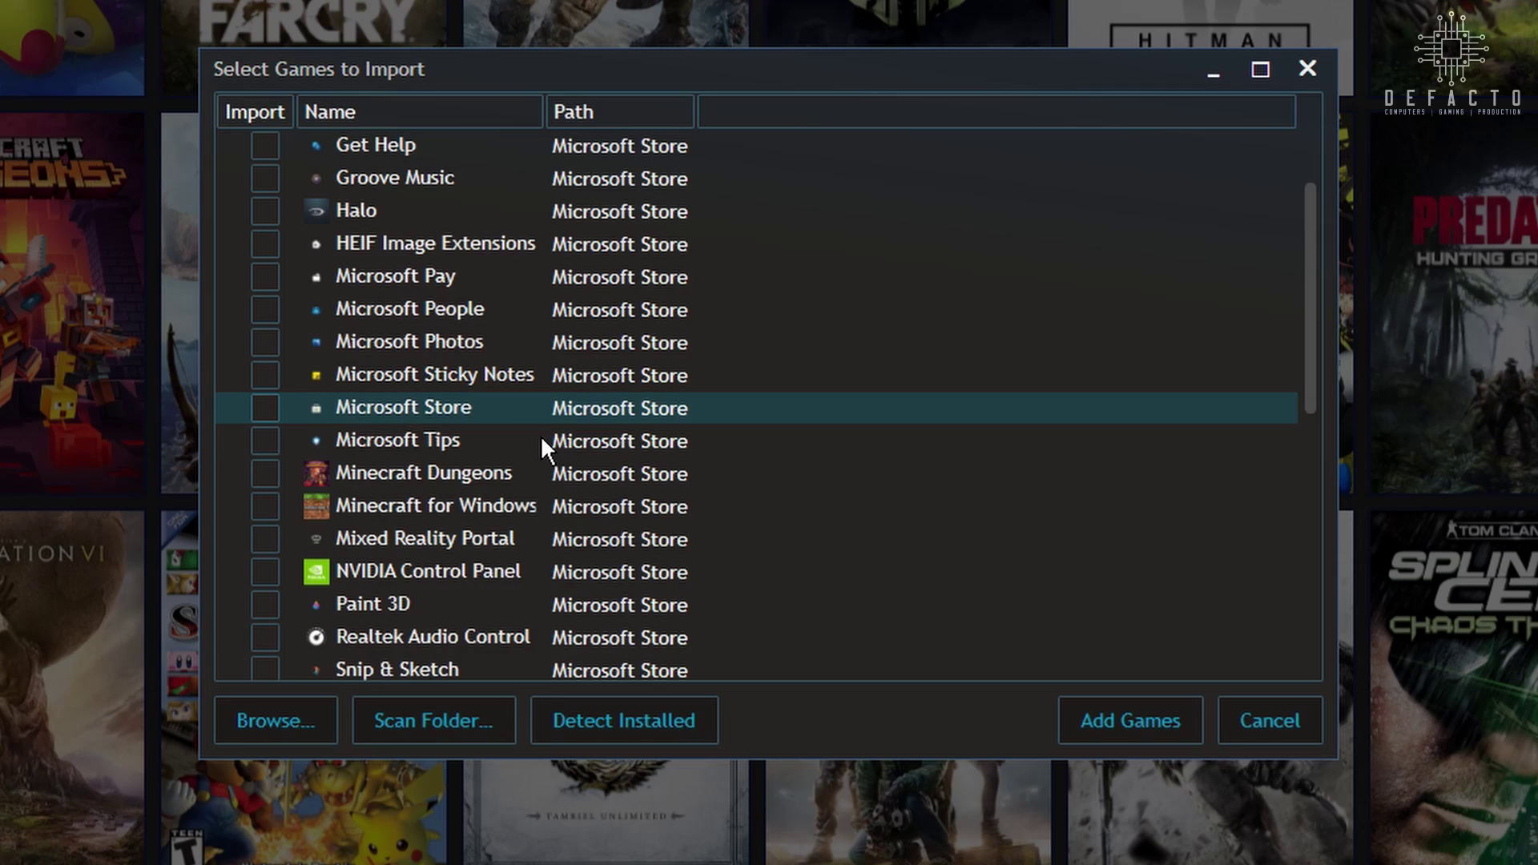
{"action": "scroll", "coordinate": [542, 439], "scroll_direction": "down", "scroll_amount": 1}
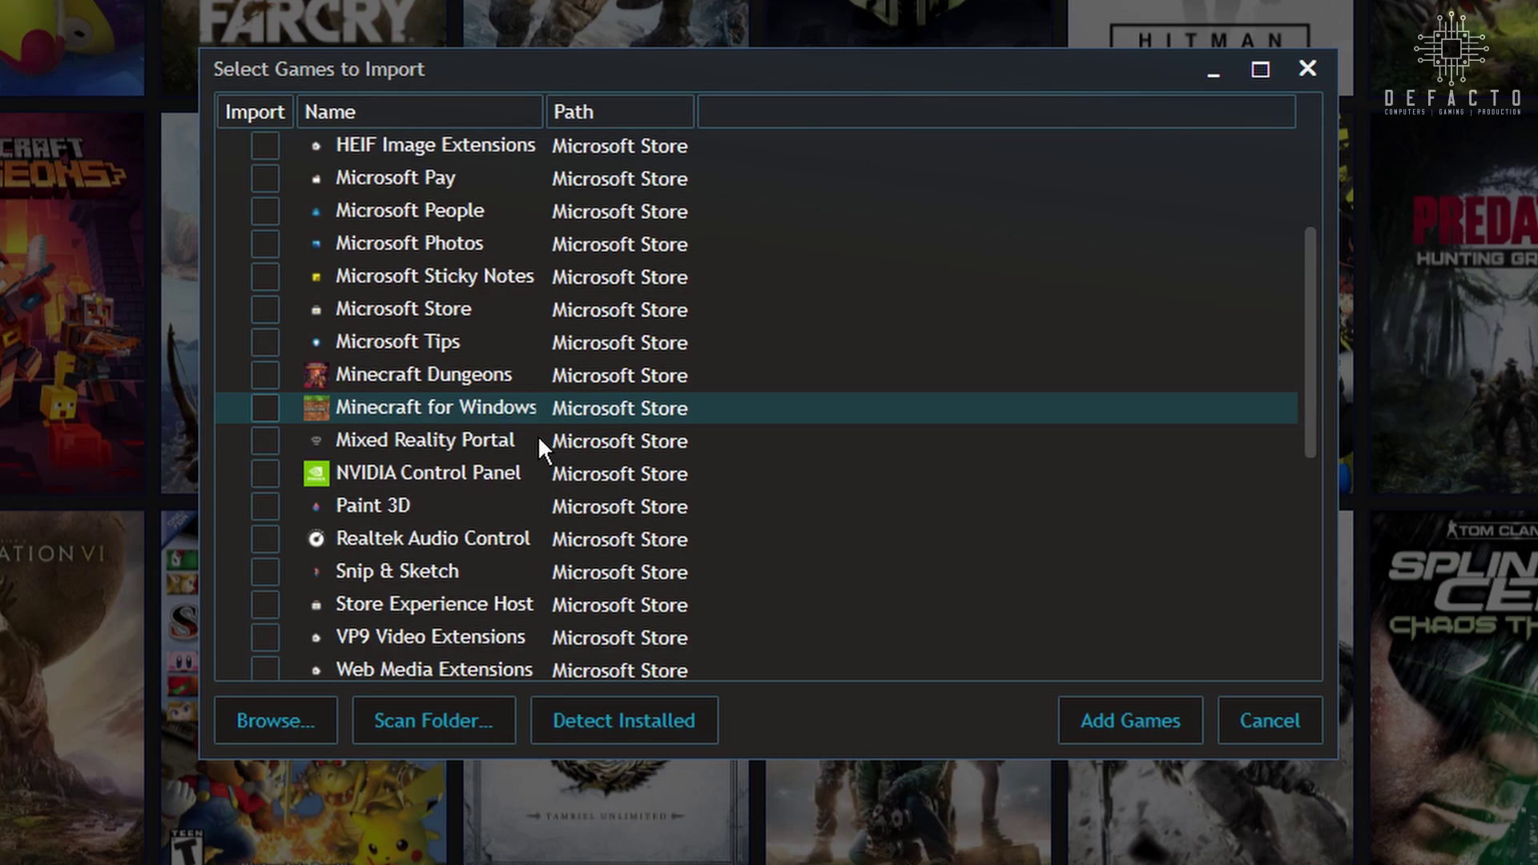
{"action": "left_click", "coordinate": [265, 416]}
{"action": "left_click", "coordinate": [1131, 721]}
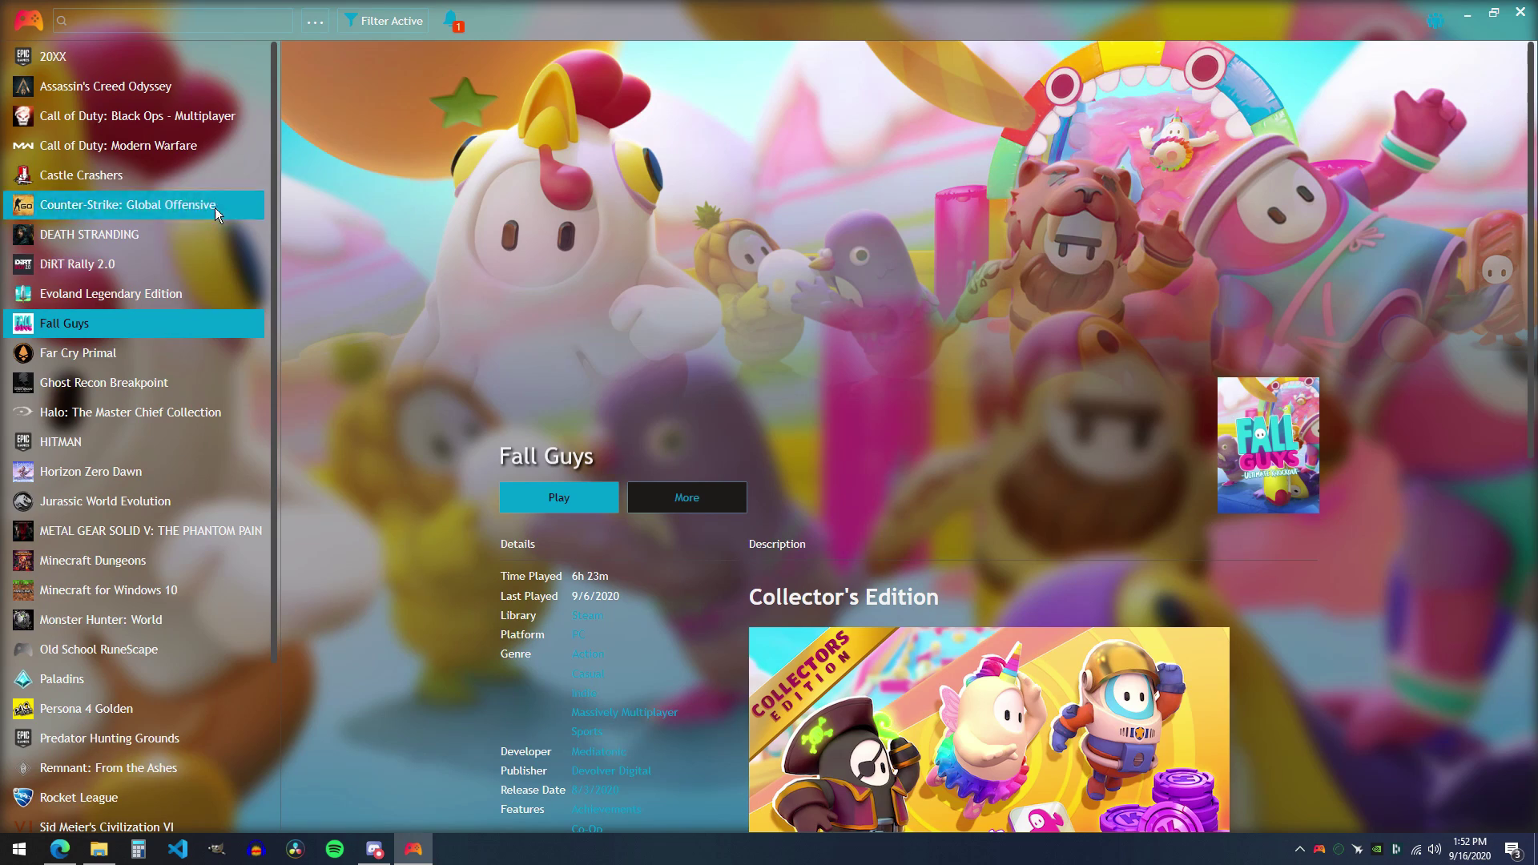
Step: Show installed games as a cover grid, toggling the Installed filter, then launch Halo: The Master Chief Collection
{"action": "left_click", "coordinate": [322, 32]}
{"action": "left_click", "coordinate": [265, 112]}
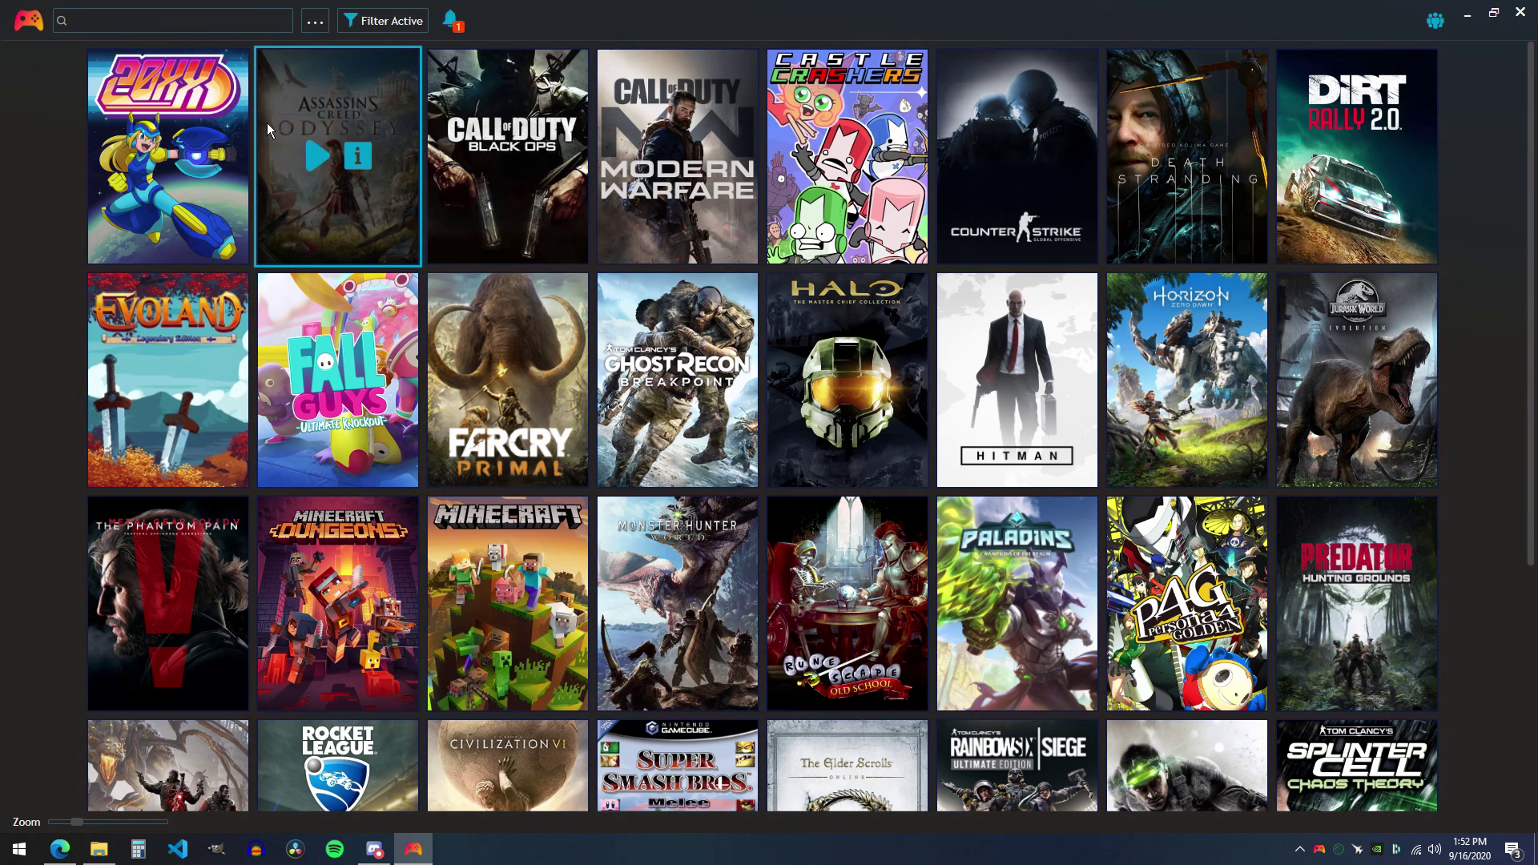
{"action": "left_click", "coordinate": [402, 24]}
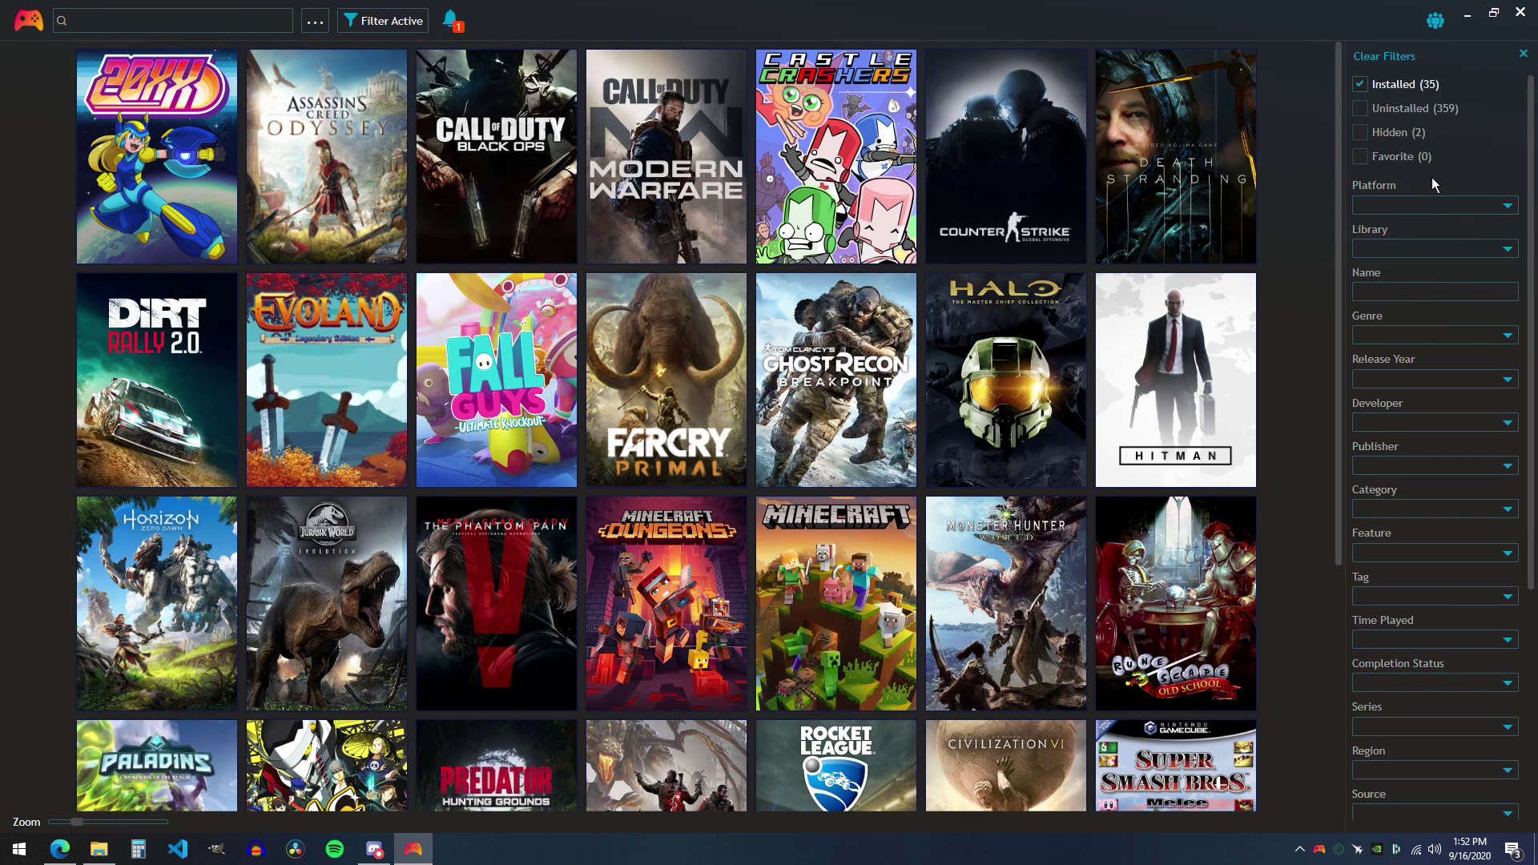
{"action": "left_click", "coordinate": [1413, 95]}
{"action": "scroll", "coordinate": [1241, 234], "scroll_direction": "down", "scroll_amount": 15}
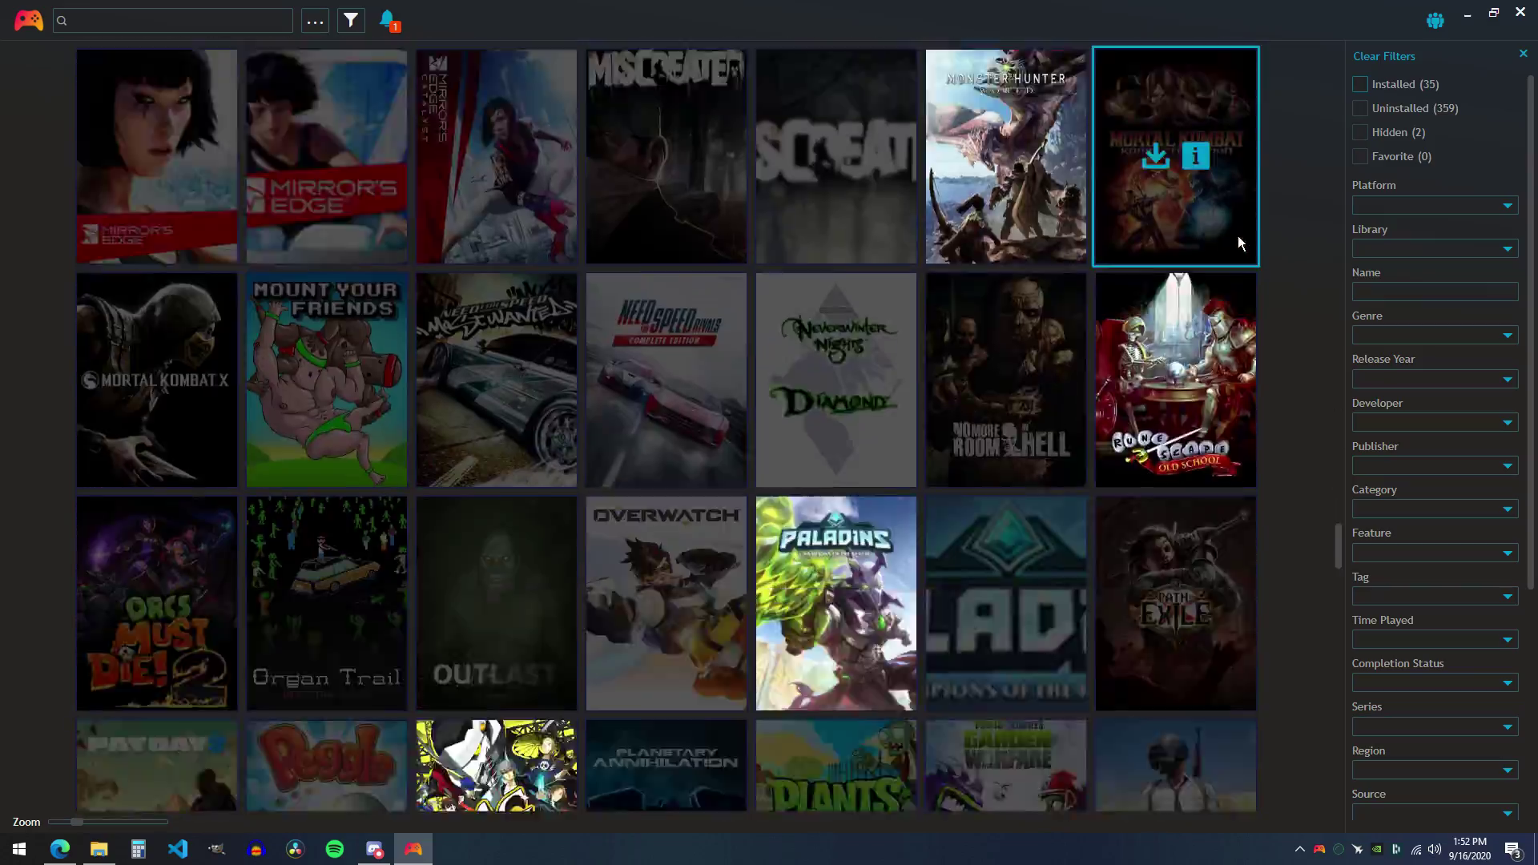
{"action": "left_click", "coordinate": [1374, 91]}
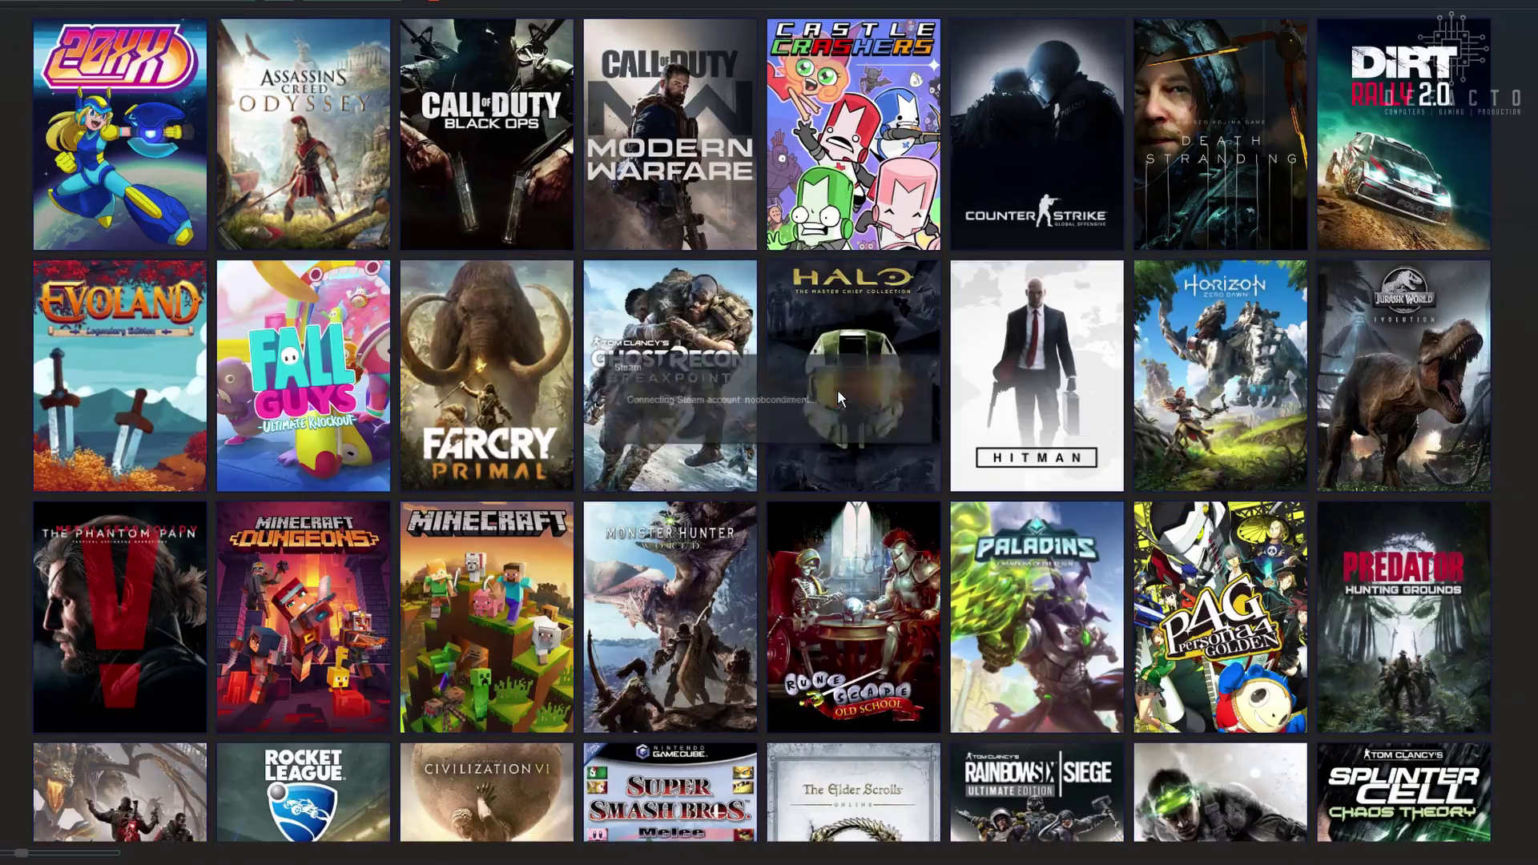
{"action": "double_click", "coordinate": [838, 389]}
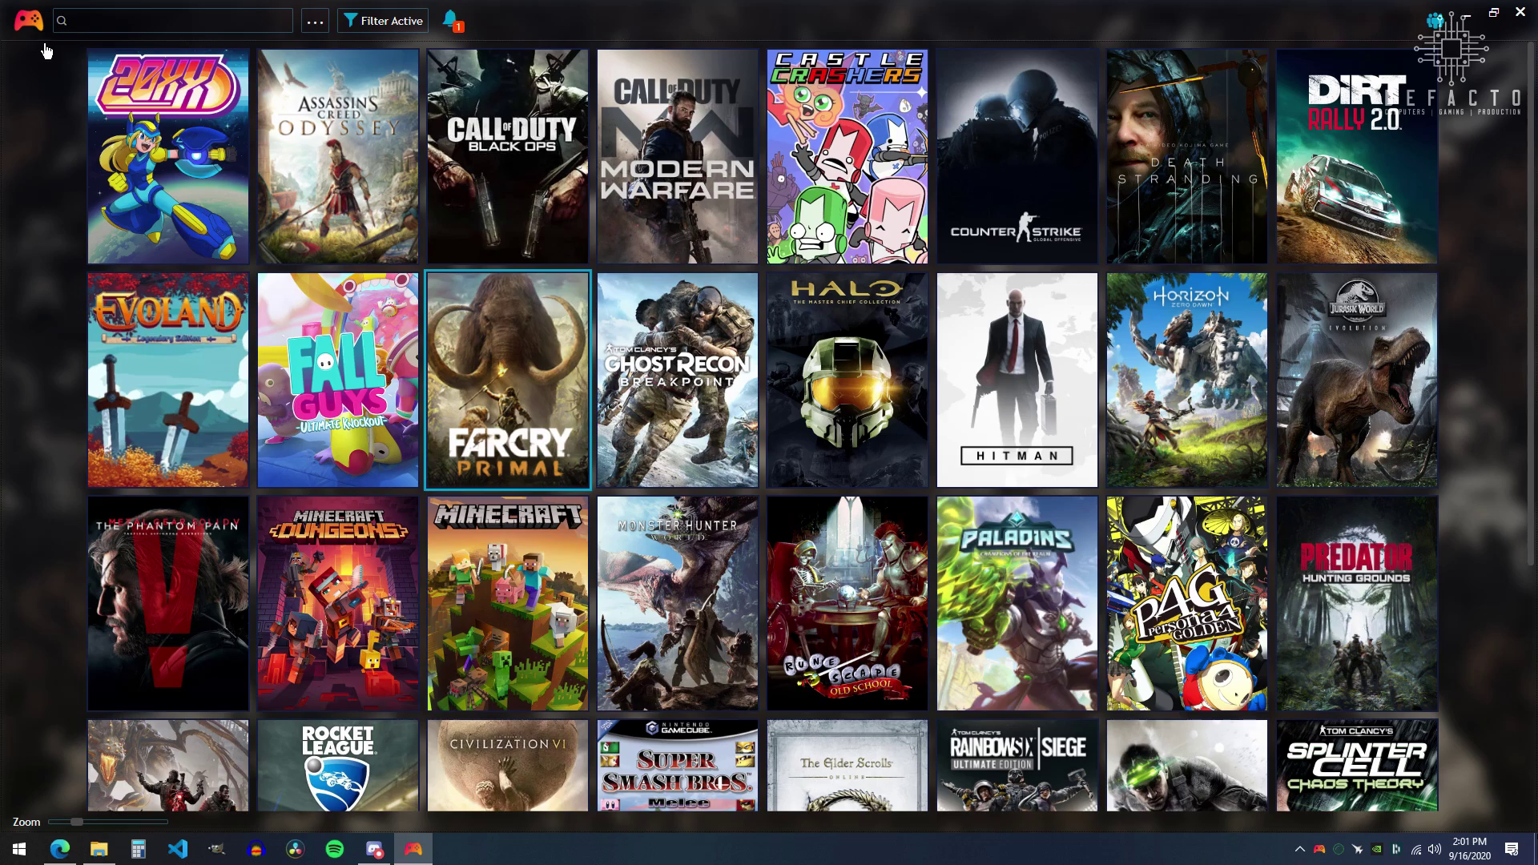
Step: Enable 'Automatically close third party client after game exits' in Settings > Auto Close Clients
{"action": "left_click", "coordinate": [40, 30]}
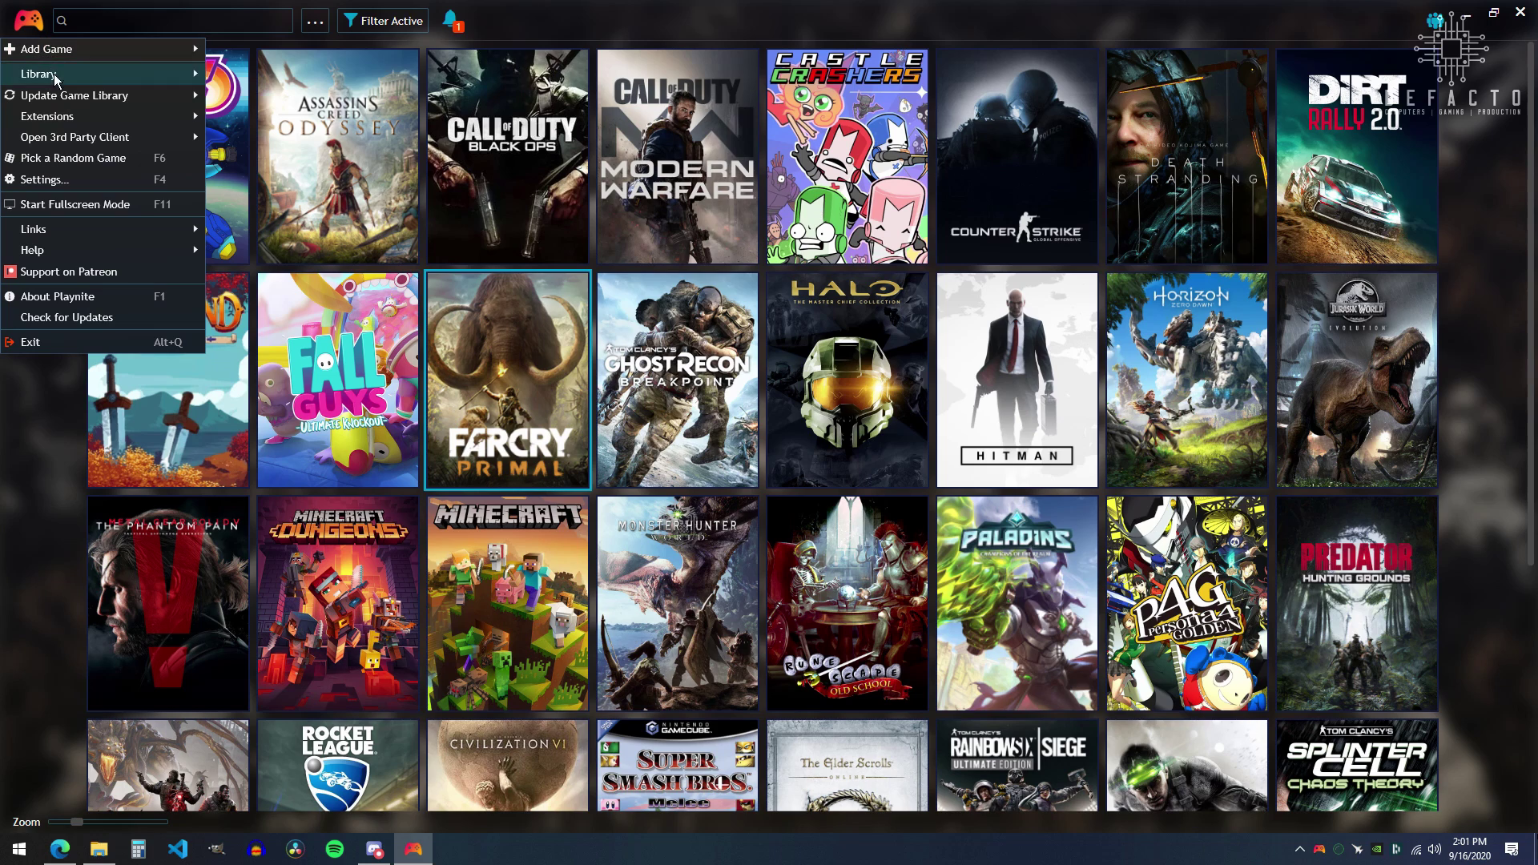
{"action": "left_click", "coordinate": [44, 180]}
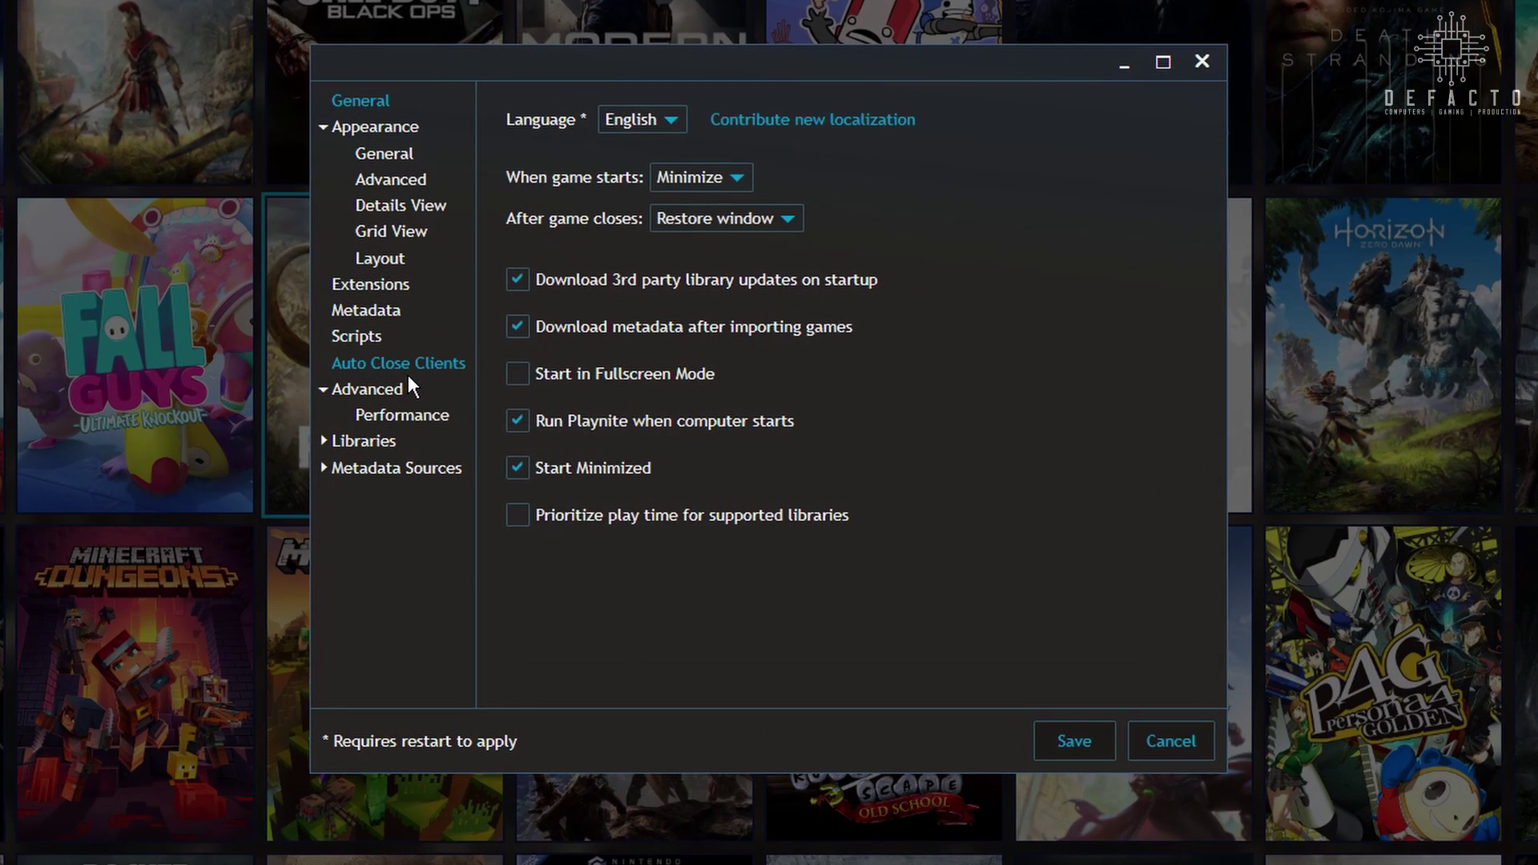
{"action": "left_click", "coordinate": [420, 370]}
{"action": "left_click", "coordinate": [664, 122]}
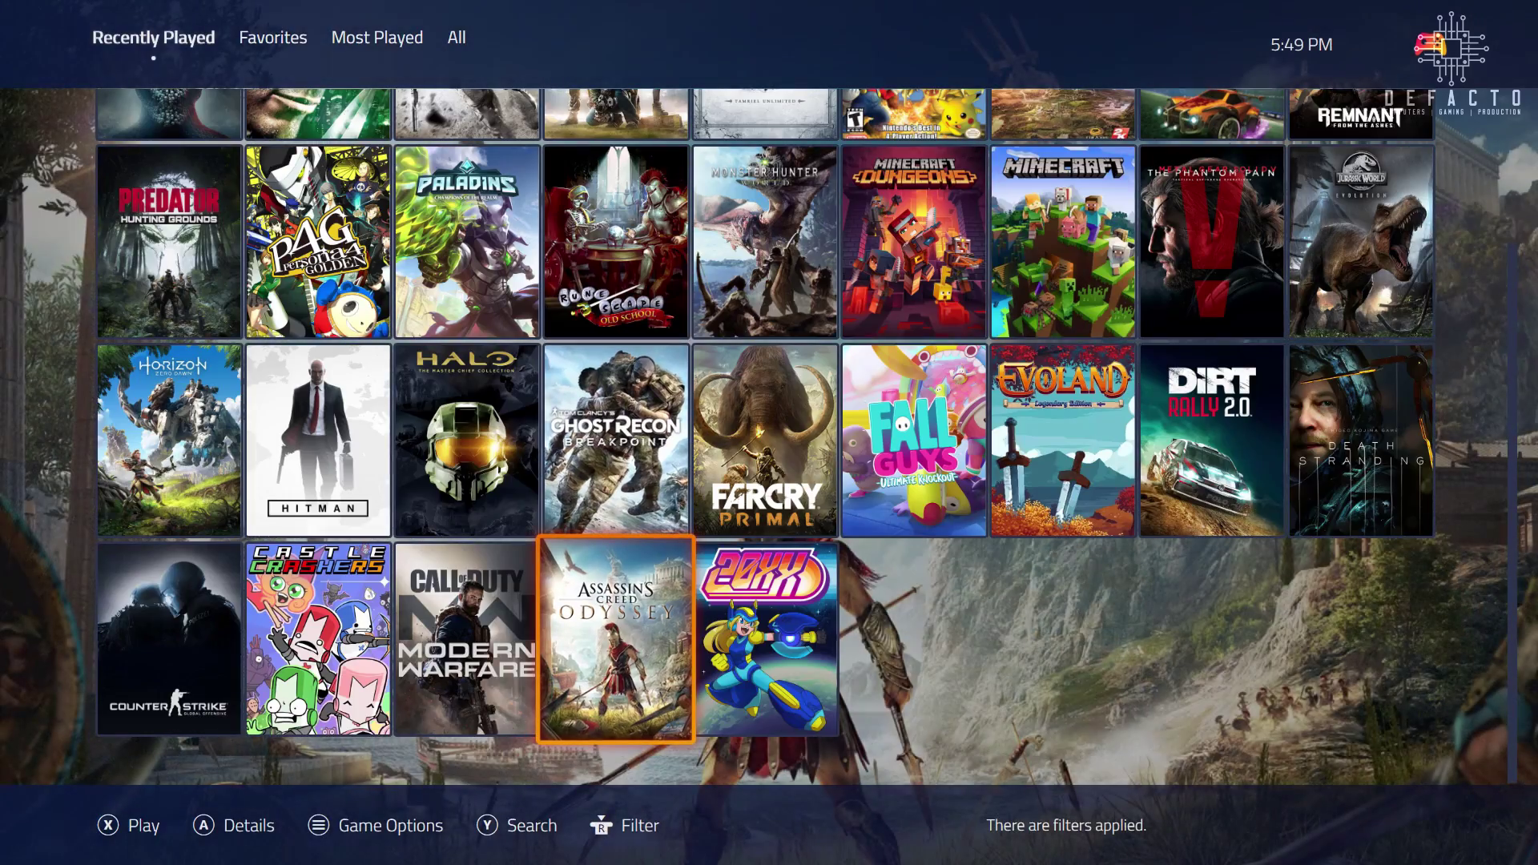
{"action": "key", "text": "Left"}
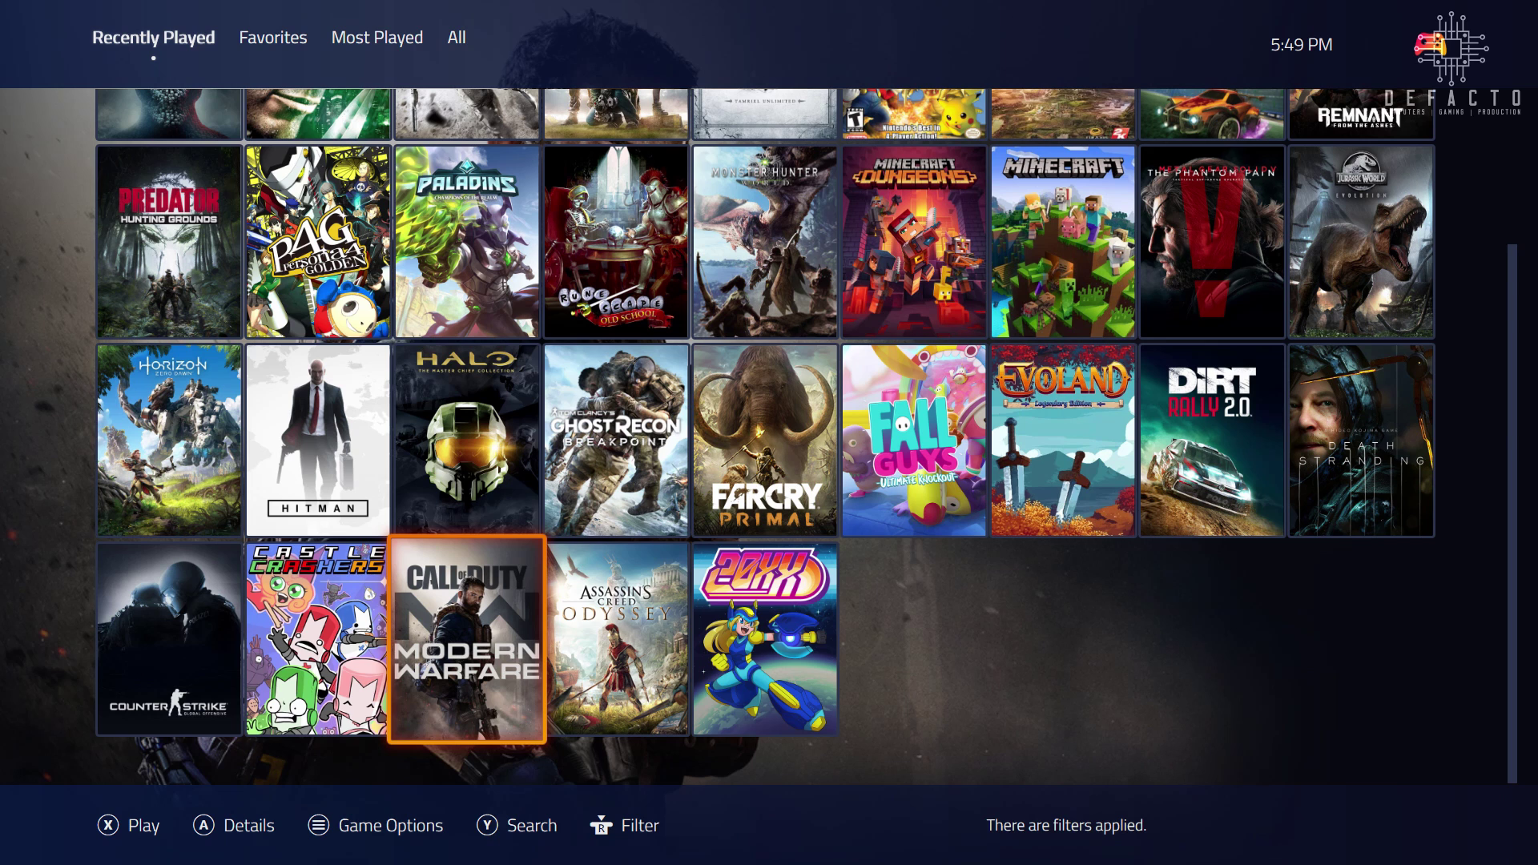
{"action": "key", "text": "Left"}
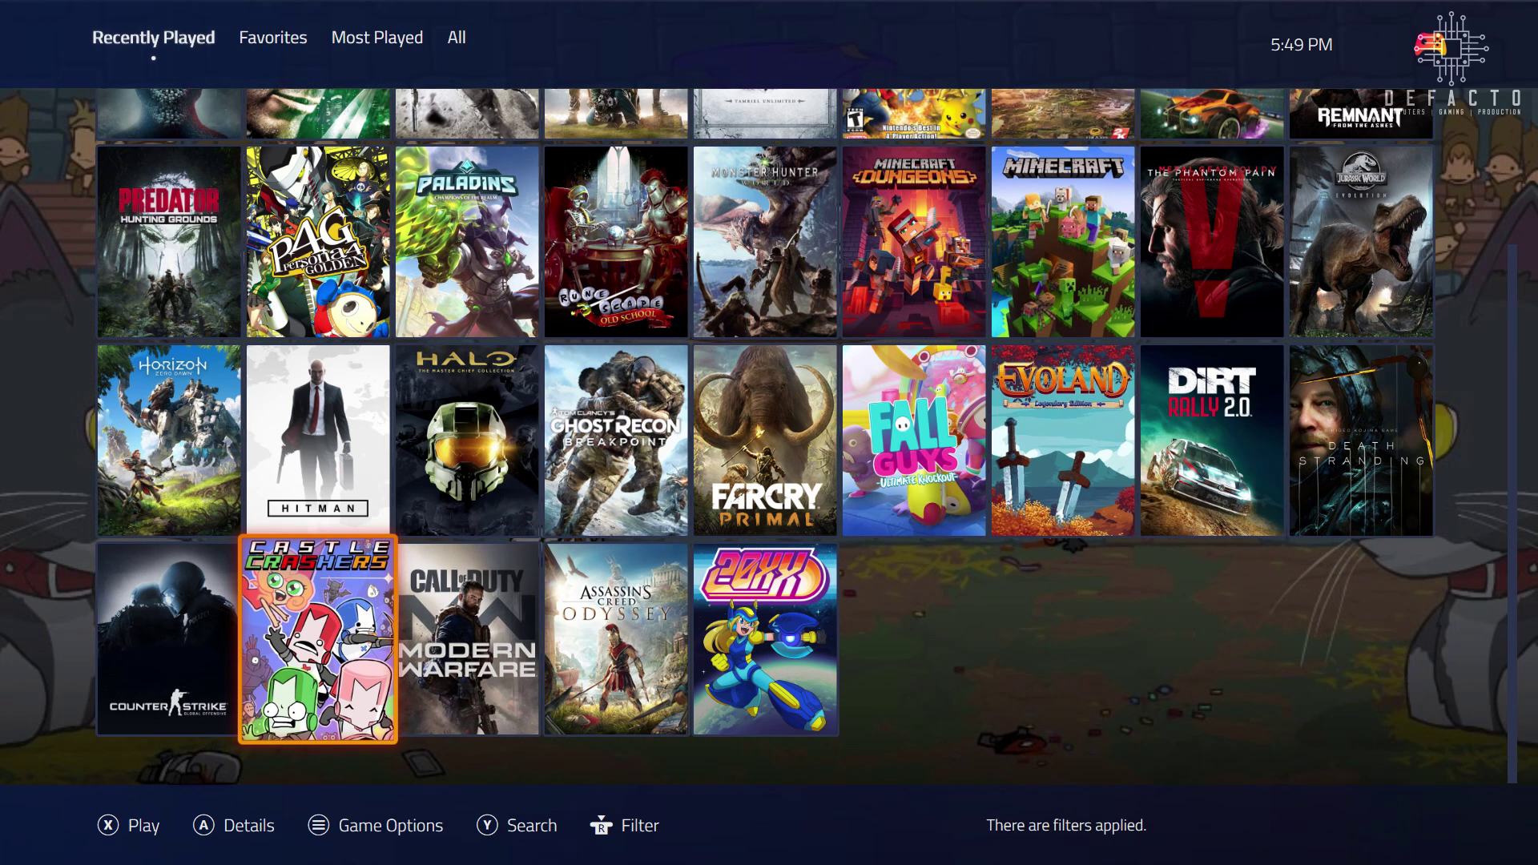
{"action": "key", "text": "Menu"}
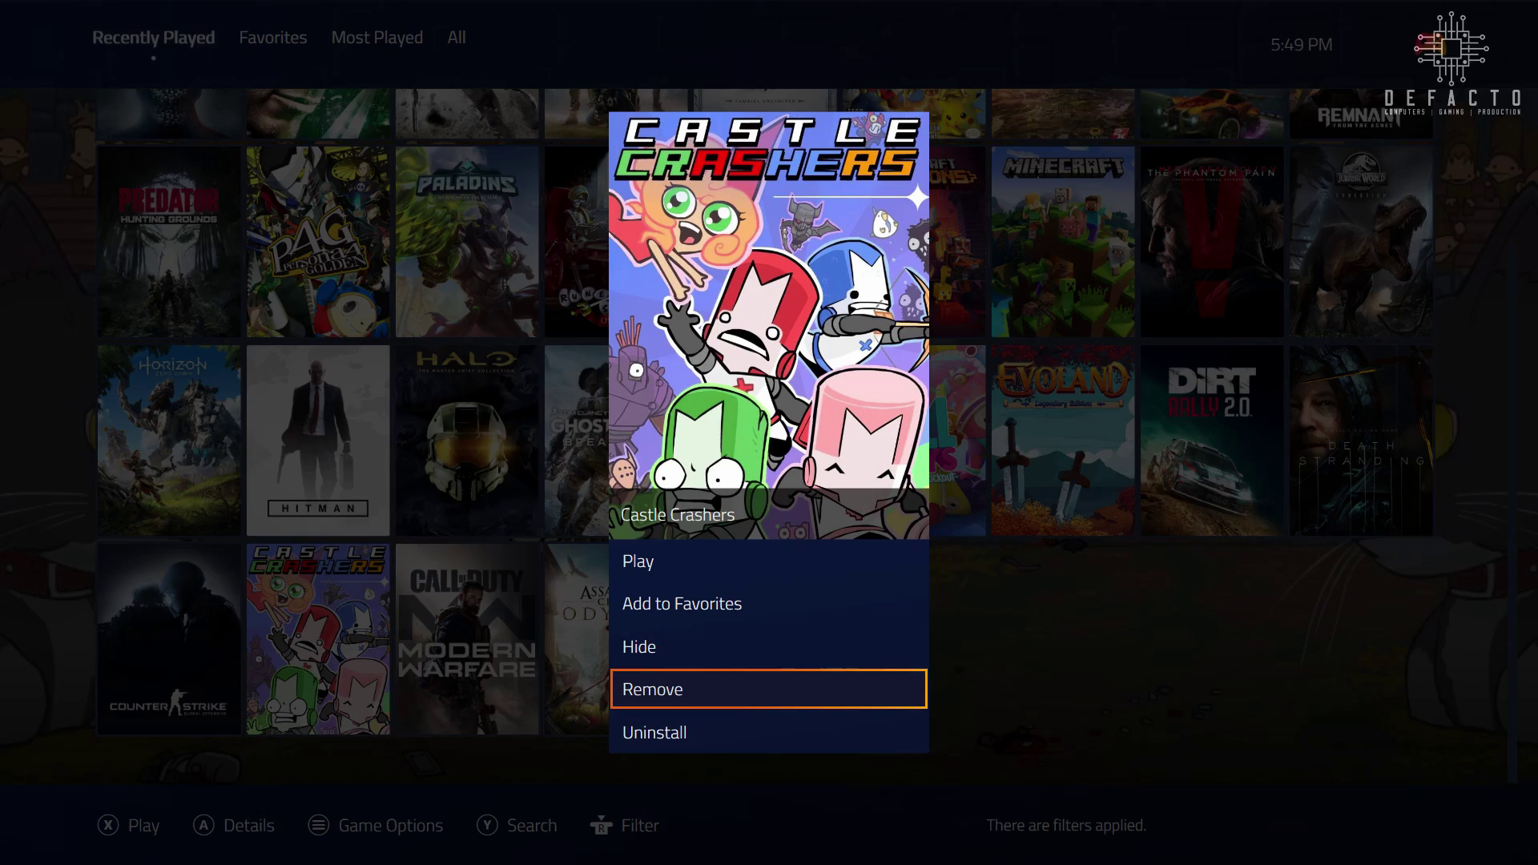
{"action": "key", "text": "Escape"}
{"action": "key", "text": "Up"}
{"action": "key", "text": "Up"}
{"action": "key", "text": "Up"}
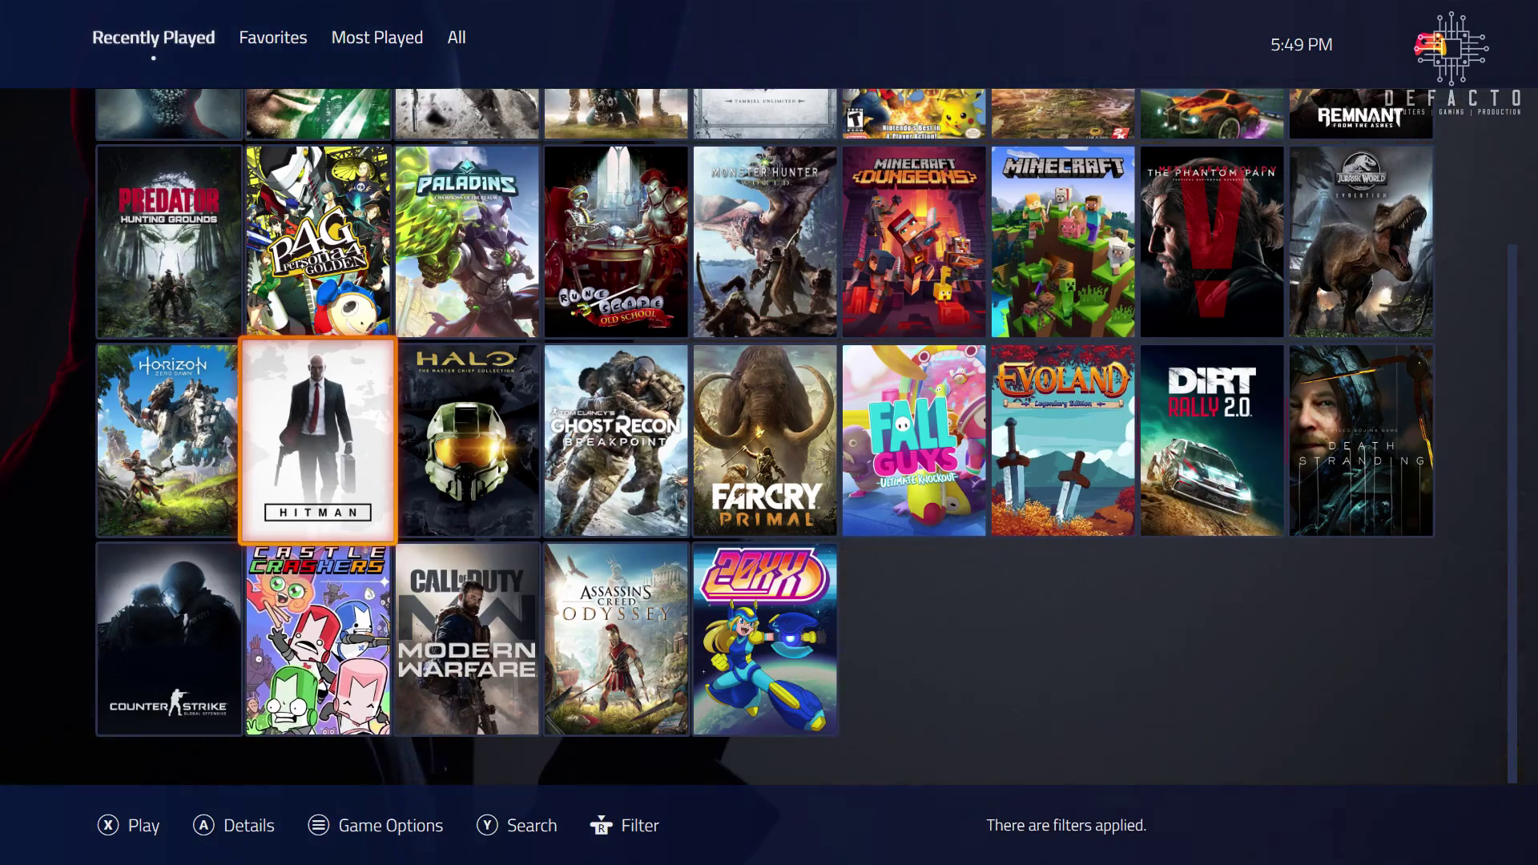
{"action": "key", "text": "Right"}
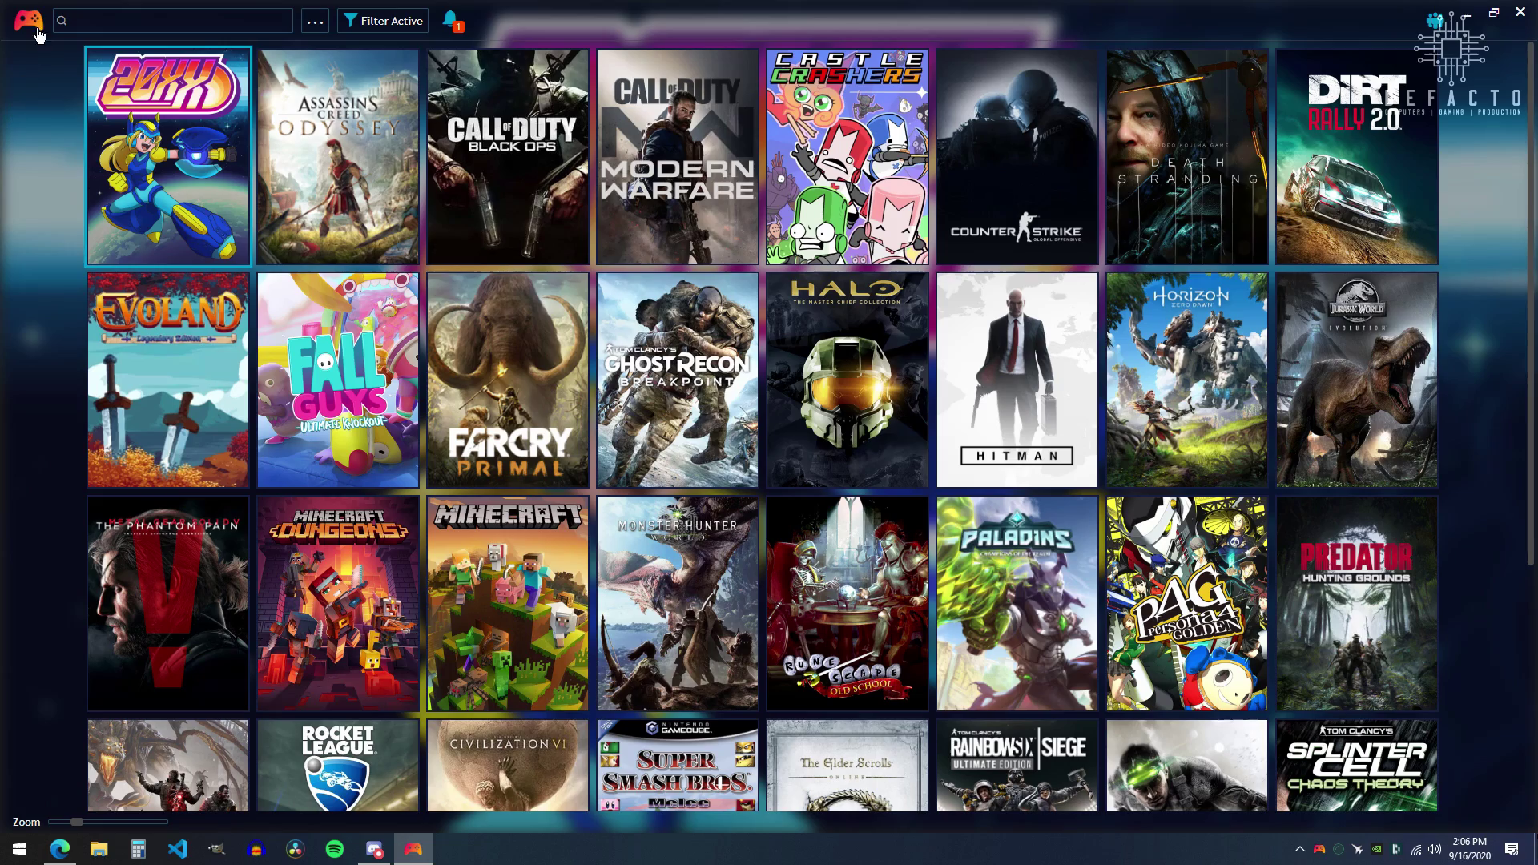
Step: Open the random game picker, pick another game and turn off Limit selection
{"action": "left_click", "coordinate": [41, 20]}
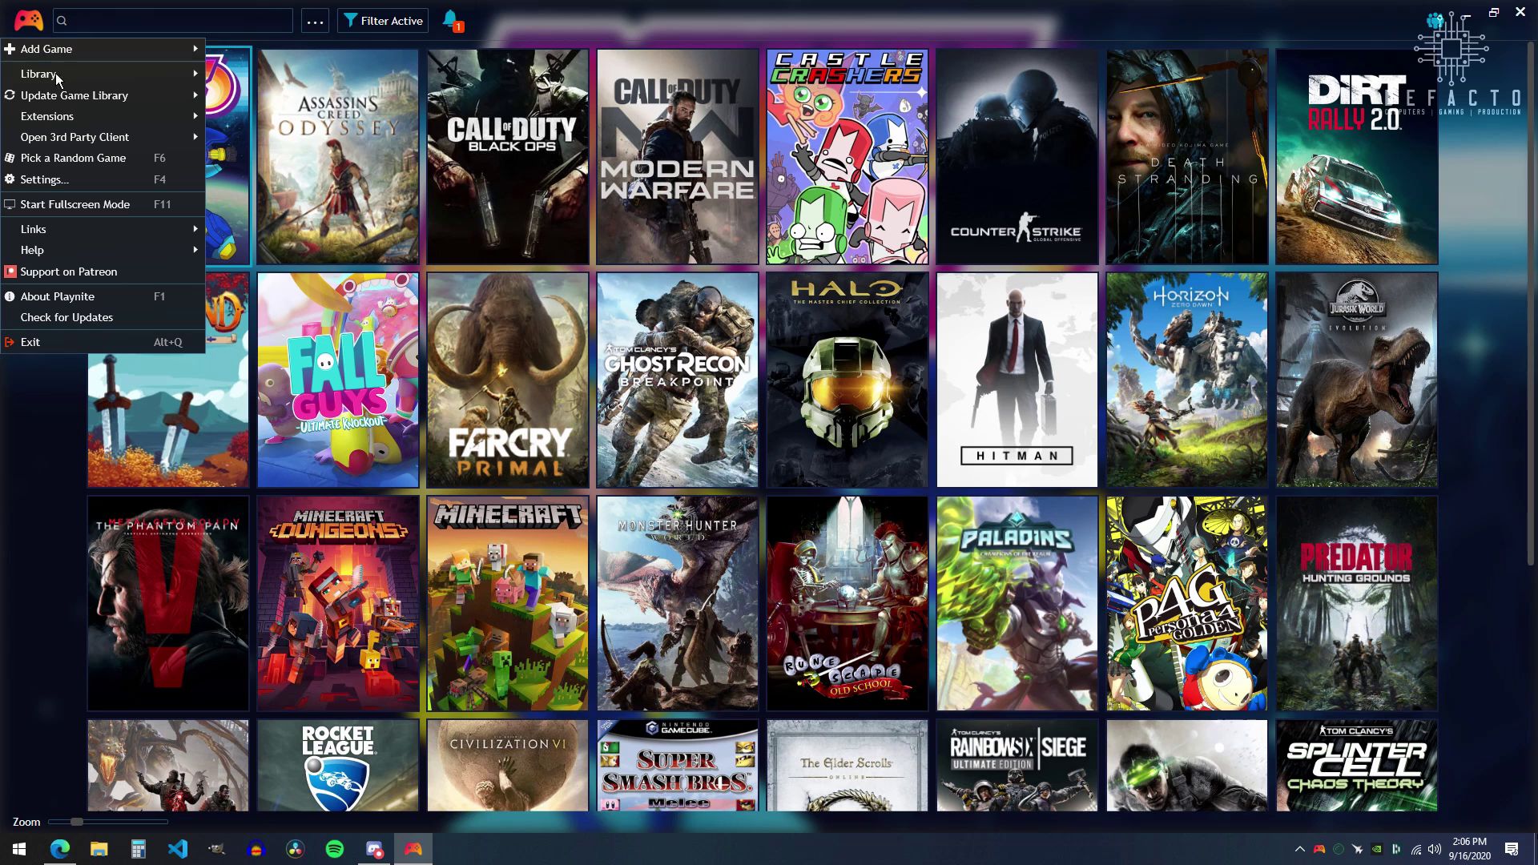
{"action": "left_click", "coordinate": [65, 160]}
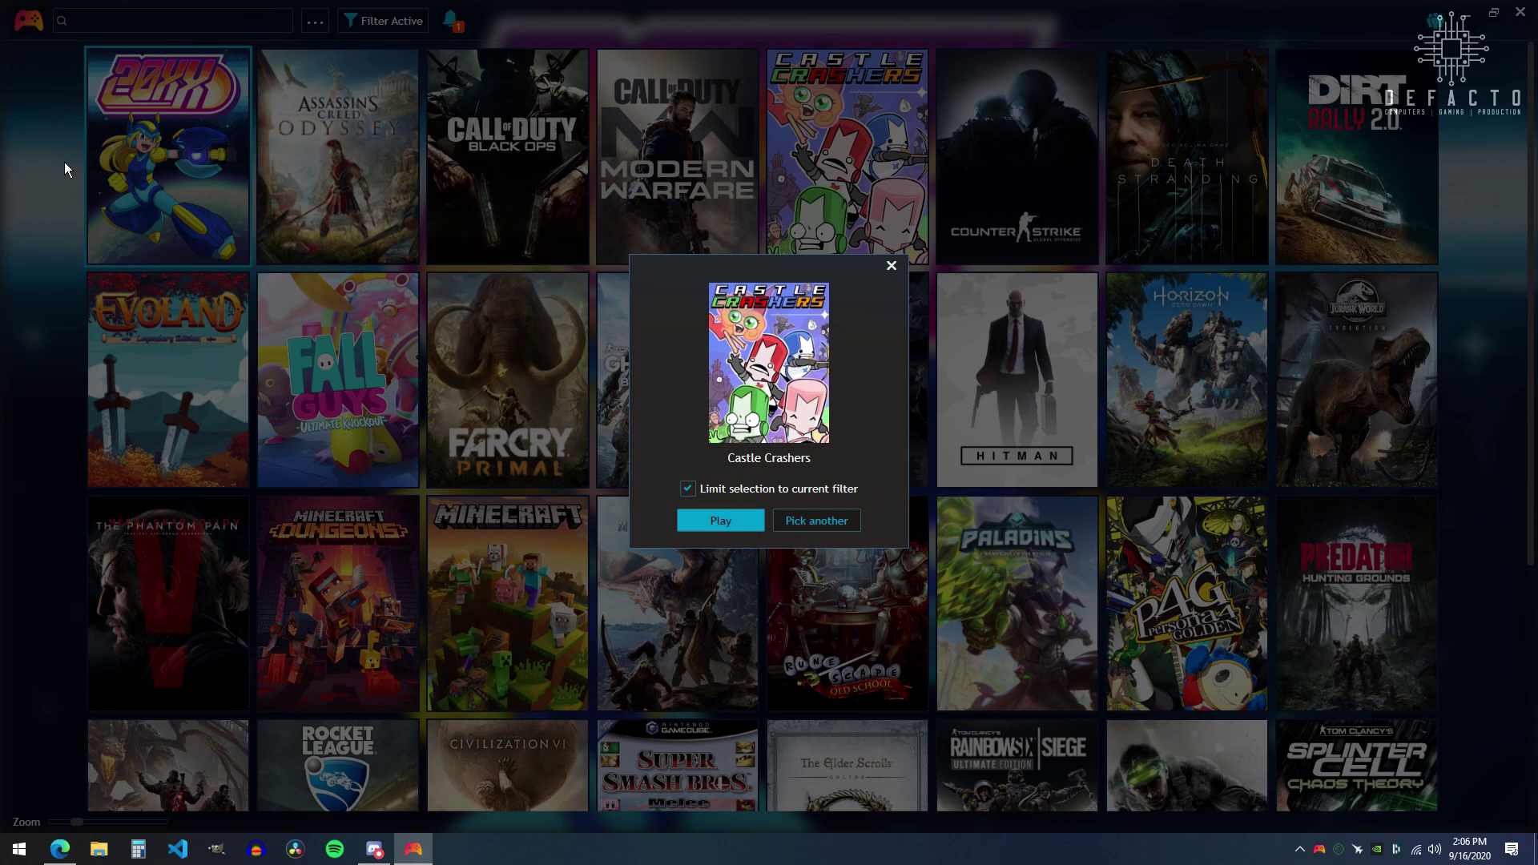
{"action": "left_click", "coordinate": [816, 521]}
{"action": "left_click", "coordinate": [817, 521]}
{"action": "left_click", "coordinate": [687, 489]}
Step: Pick several more random games, then open the update notifications
{"action": "left_click", "coordinate": [816, 521]}
{"action": "left_click", "coordinate": [816, 521]}
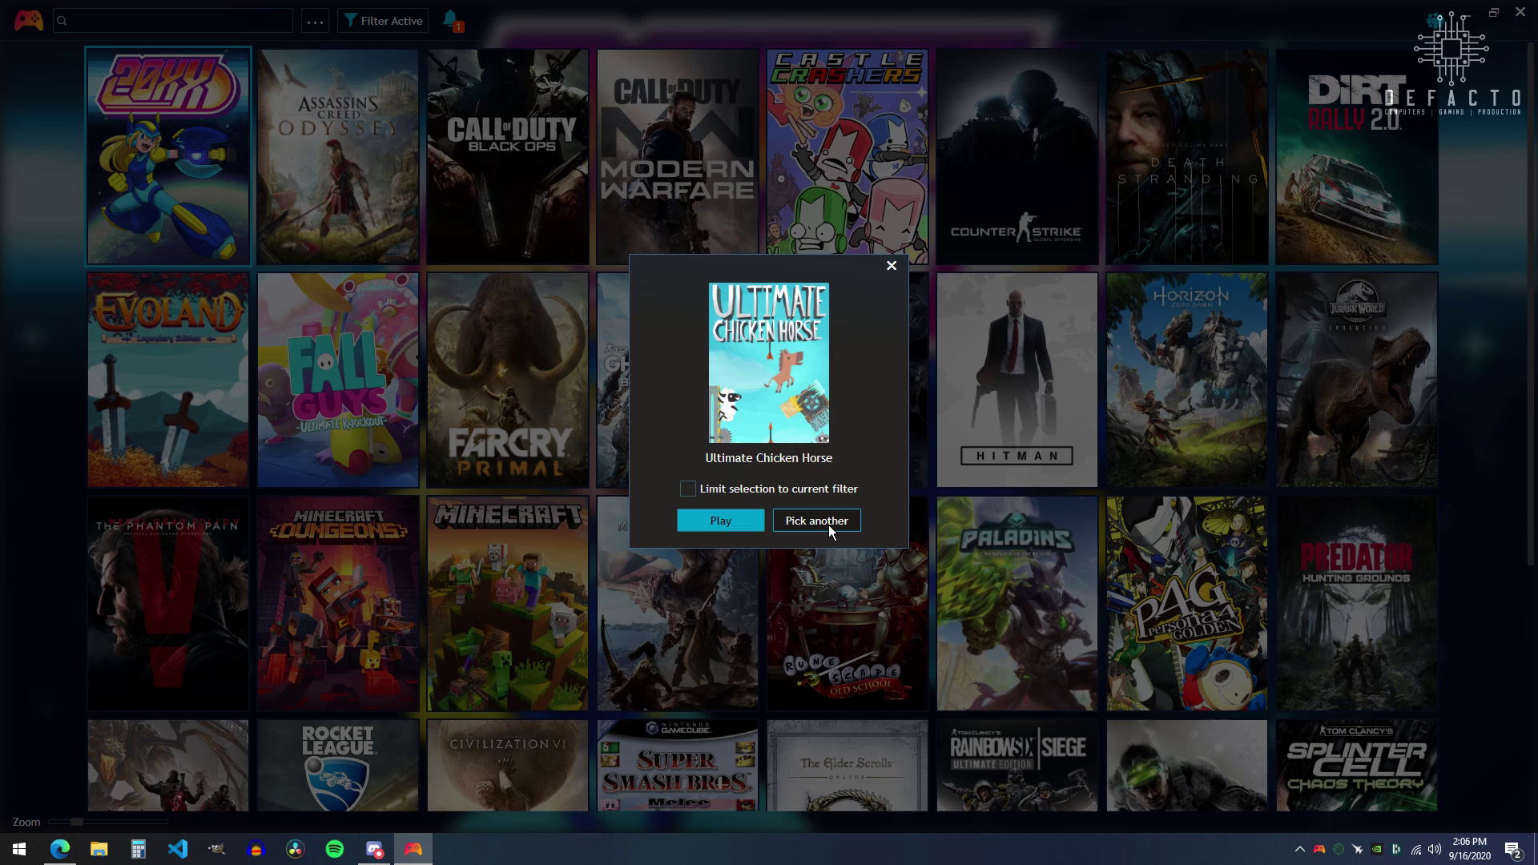
{"action": "left_click", "coordinate": [687, 489]}
{"action": "left_click", "coordinate": [816, 521]}
{"action": "left_click", "coordinate": [816, 521]}
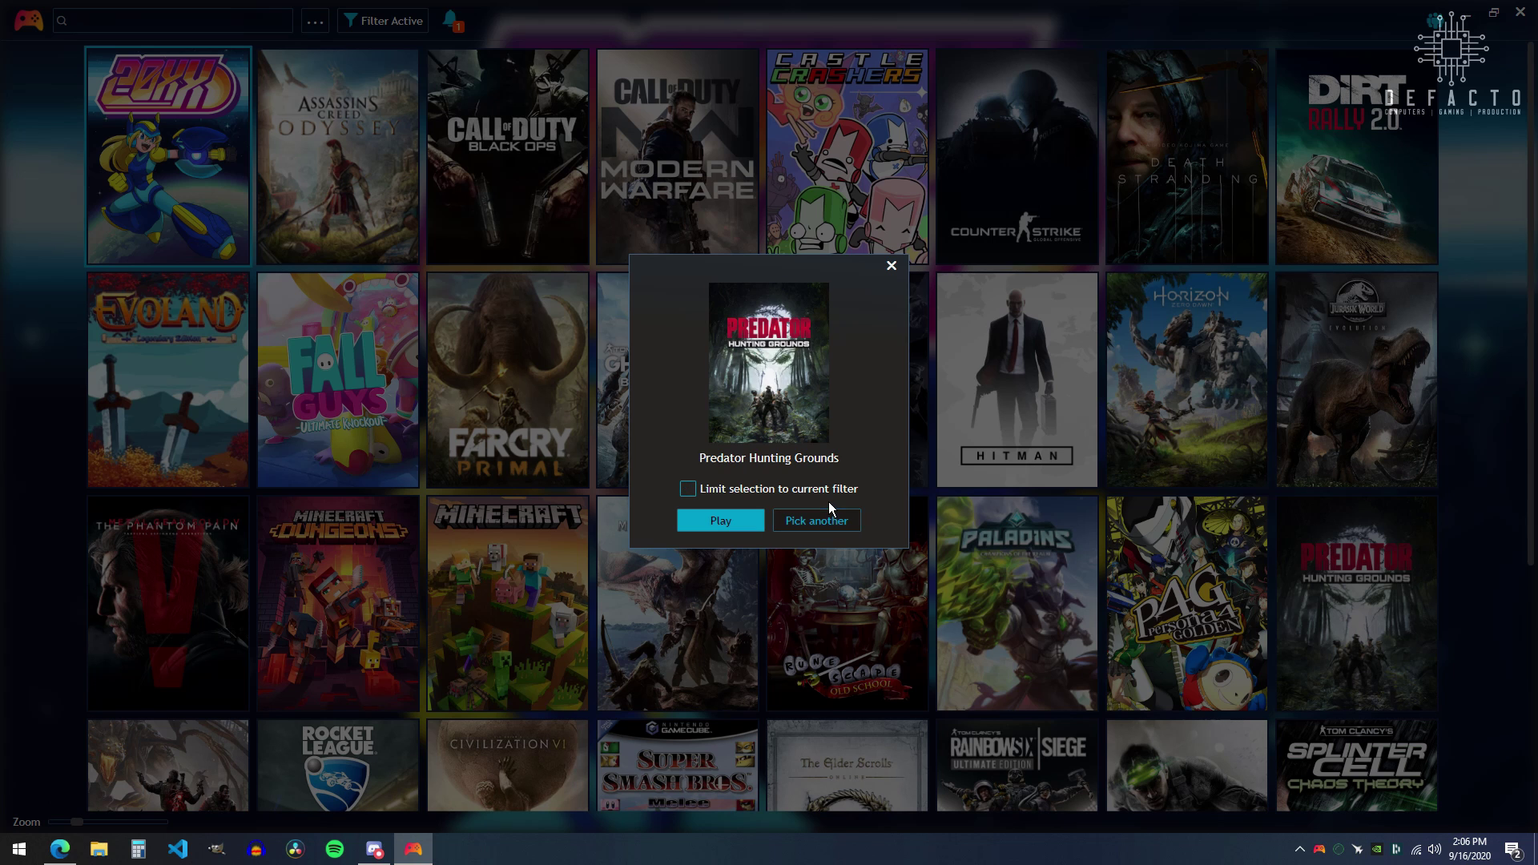
{"action": "left_click", "coordinate": [817, 521]}
{"action": "left_click", "coordinate": [817, 521]}
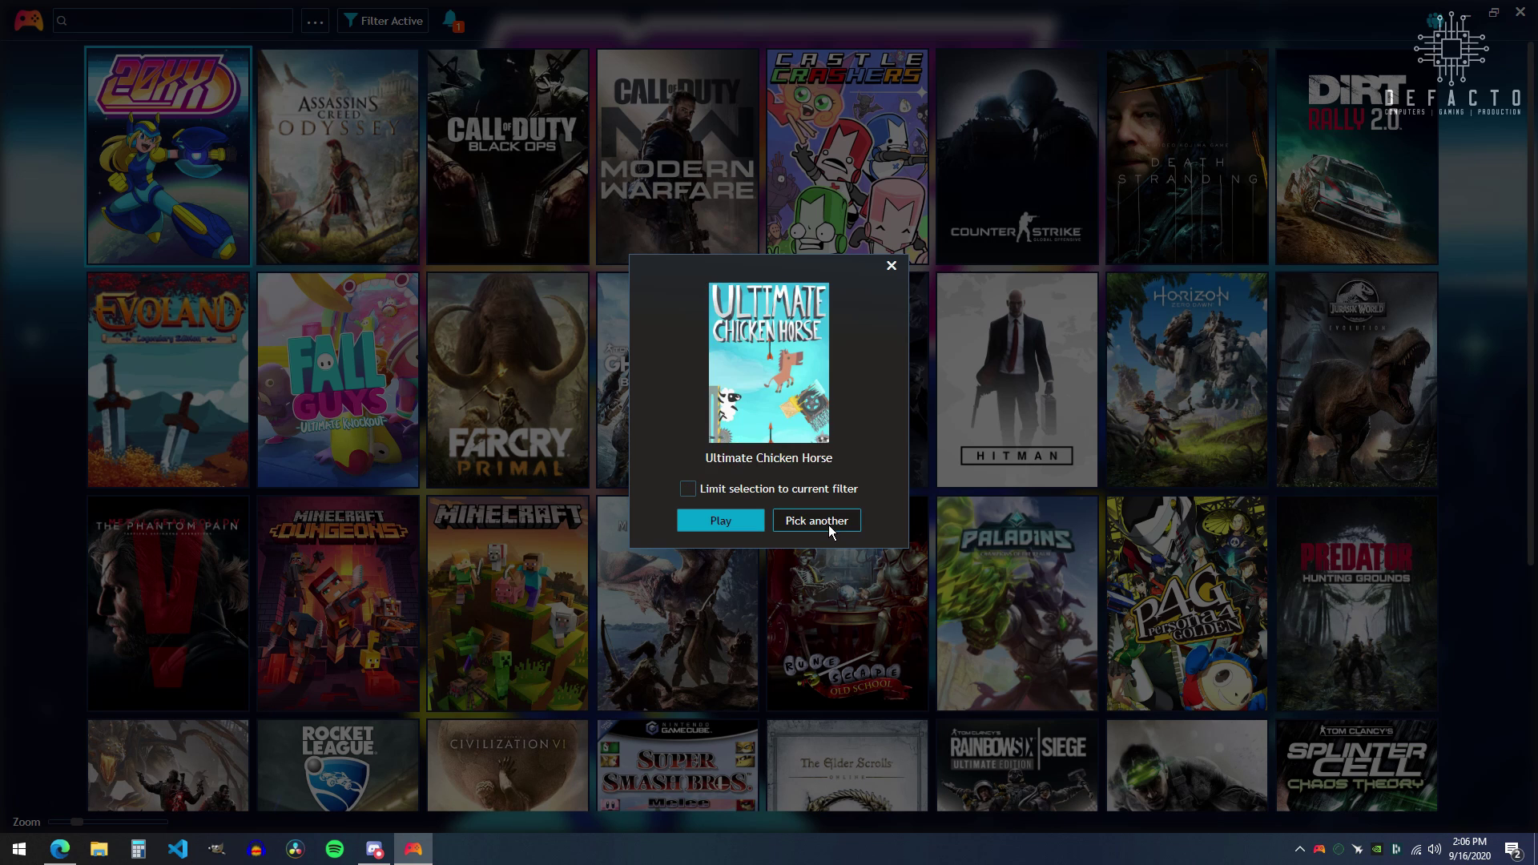
{"action": "left_click", "coordinate": [816, 520]}
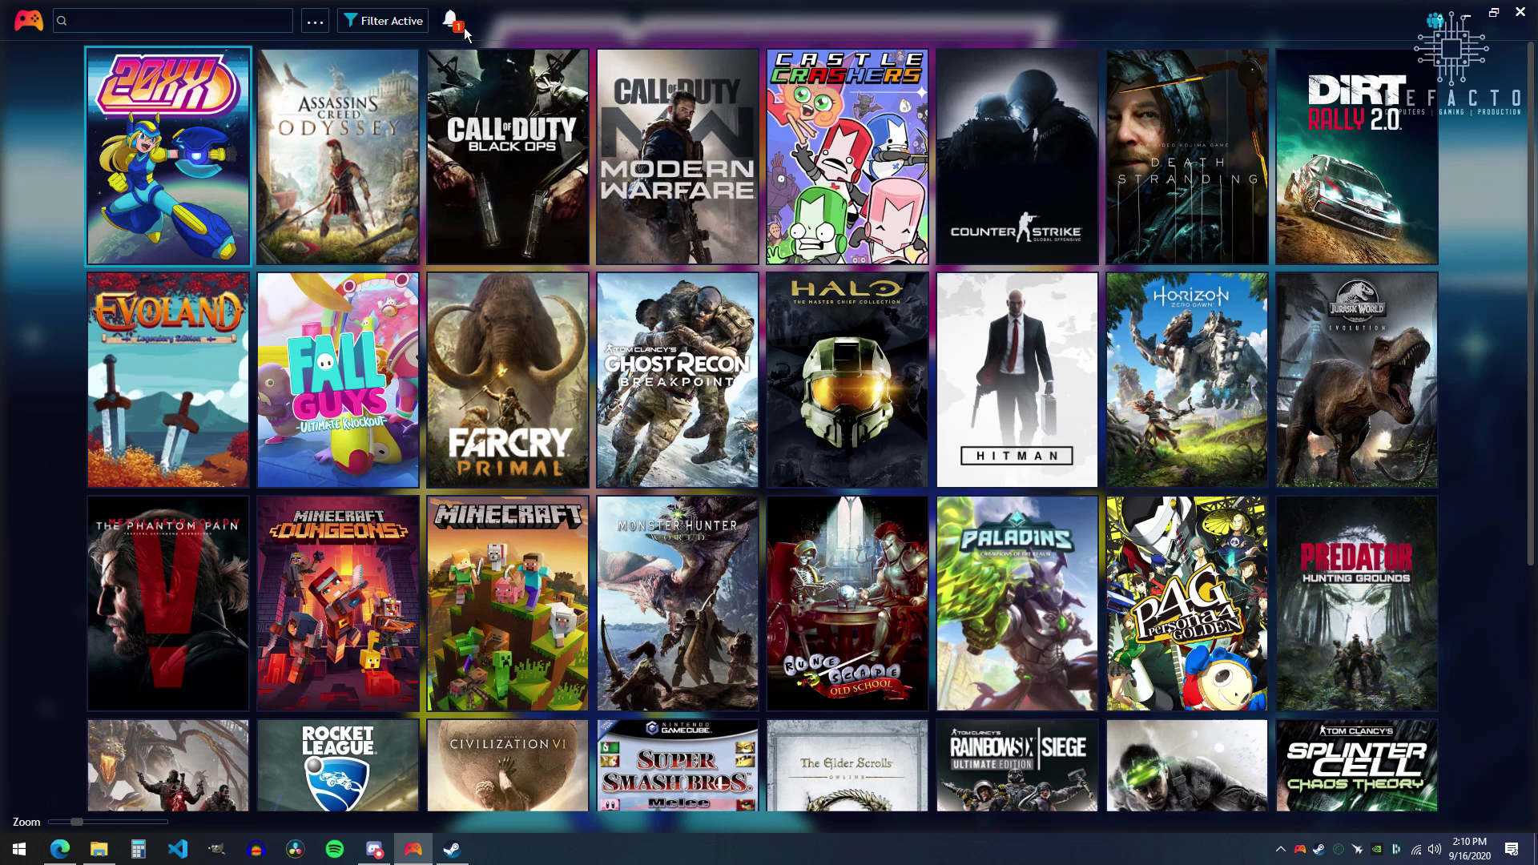
{"action": "left_click", "coordinate": [463, 29]}
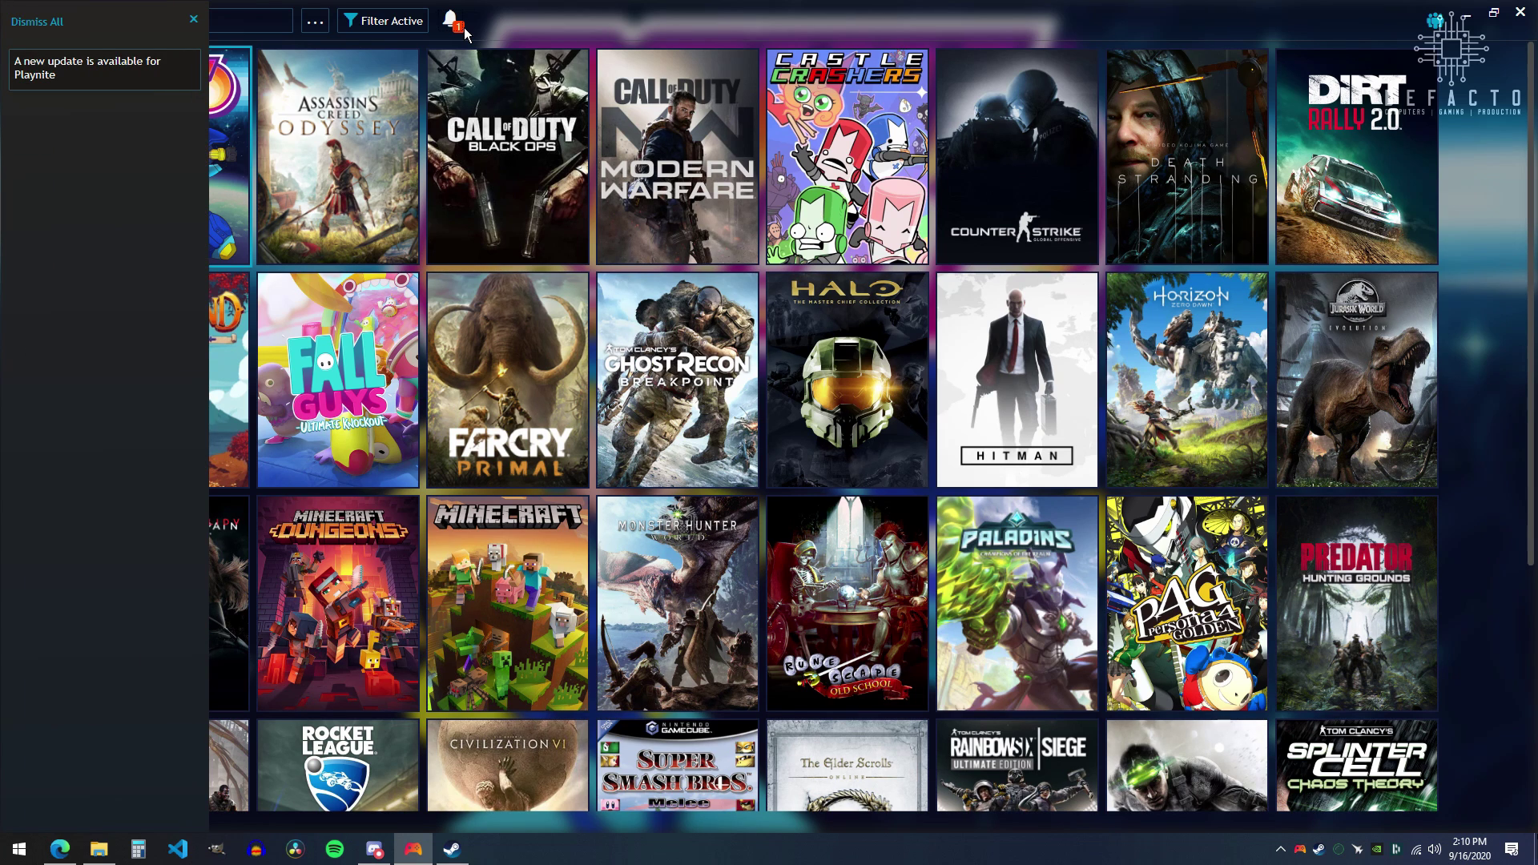
Step: Close the update notification panel with the bell icon
{"action": "left_click", "coordinate": [465, 32]}
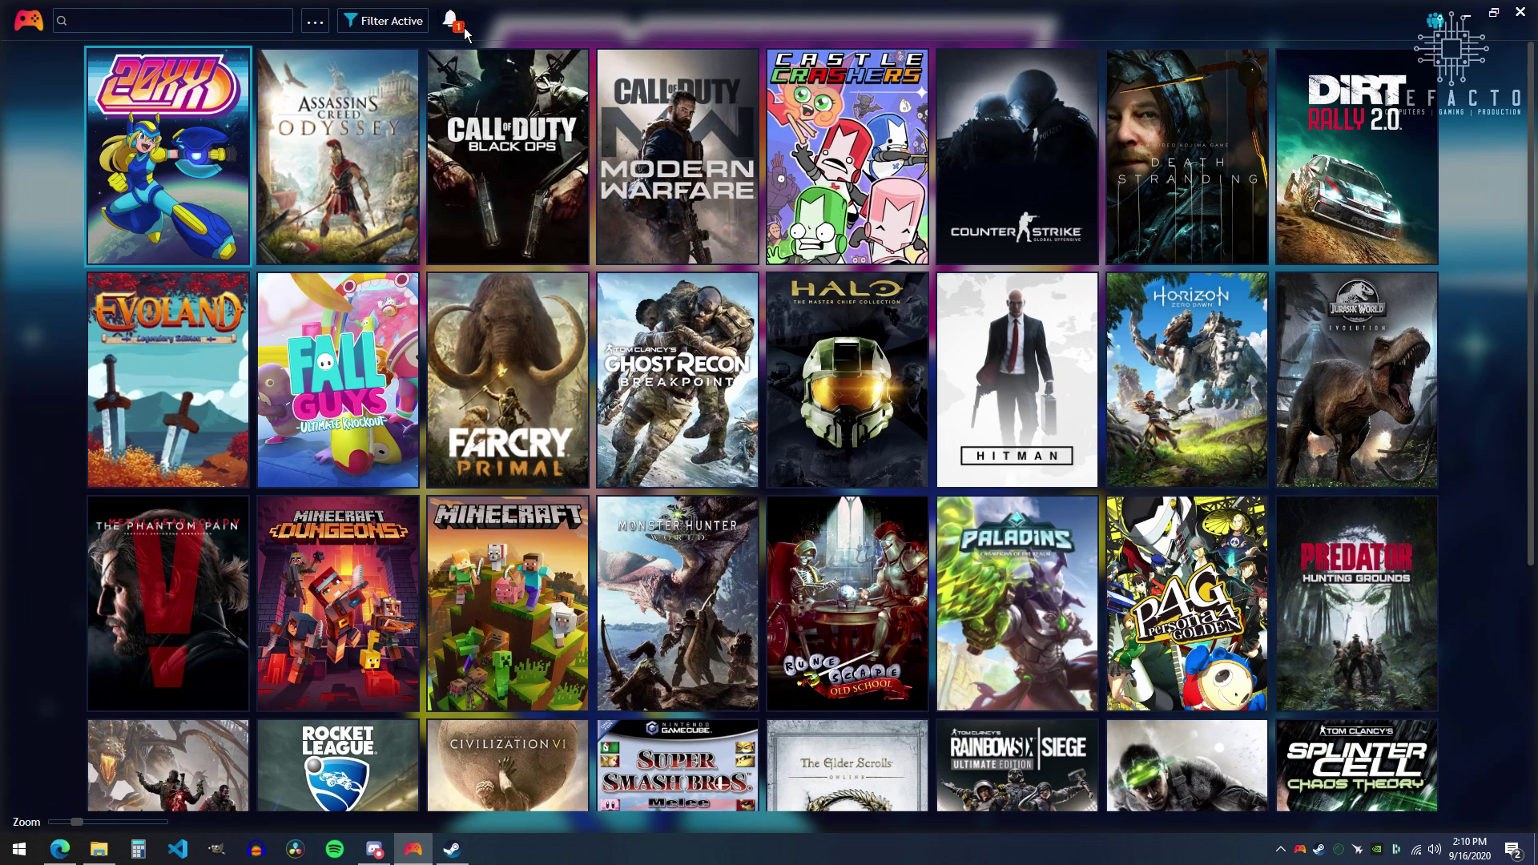